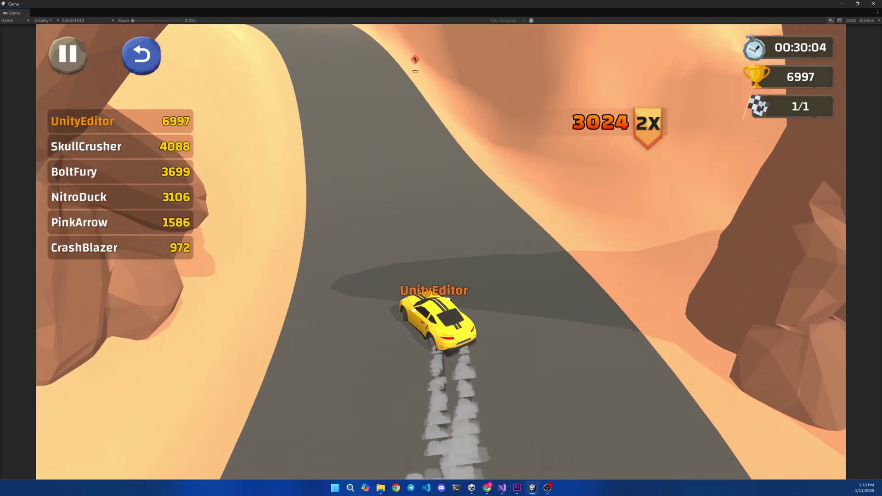
{"action": "key", "text": "a"}
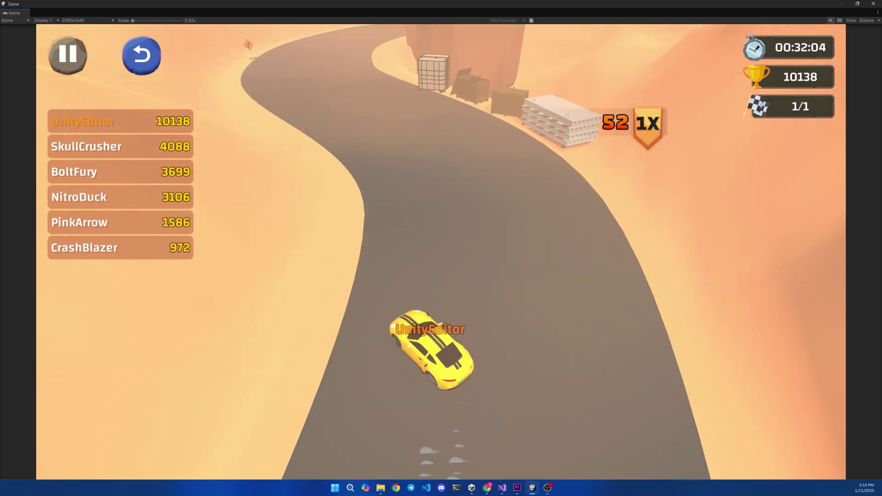
{"action": "key", "text": "d"}
{"action": "key", "text": "d"}
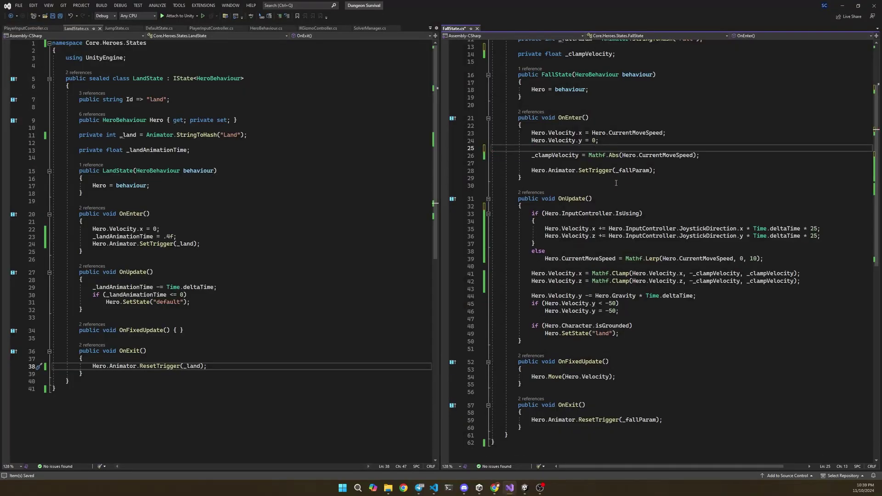
Examine the FallState script and the OnEnter and OnUpdate methods of JumpState.cs in the code editor.
{"action": "scroll", "coordinate": [612, 194], "scroll_direction": "up", "scroll_amount": 5}
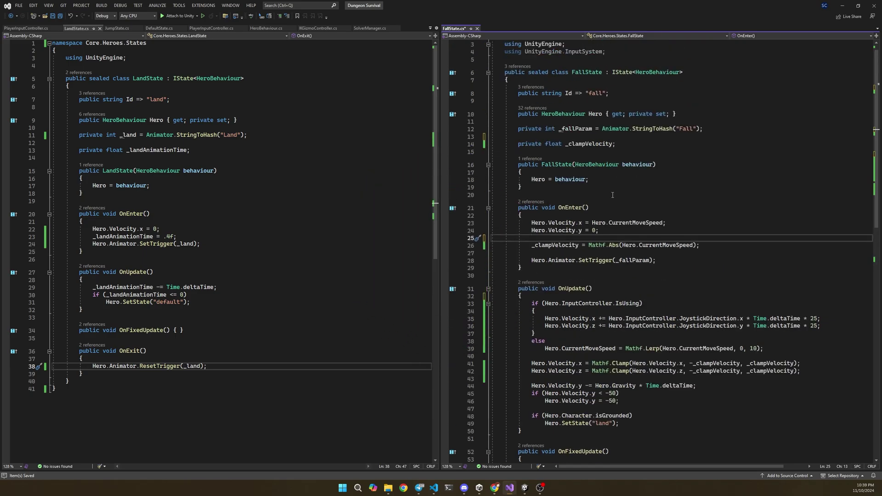
{"action": "left_click", "coordinate": [117, 29]}
{"action": "scroll", "coordinate": [215, 213], "scroll_direction": "up", "scroll_amount": 3}
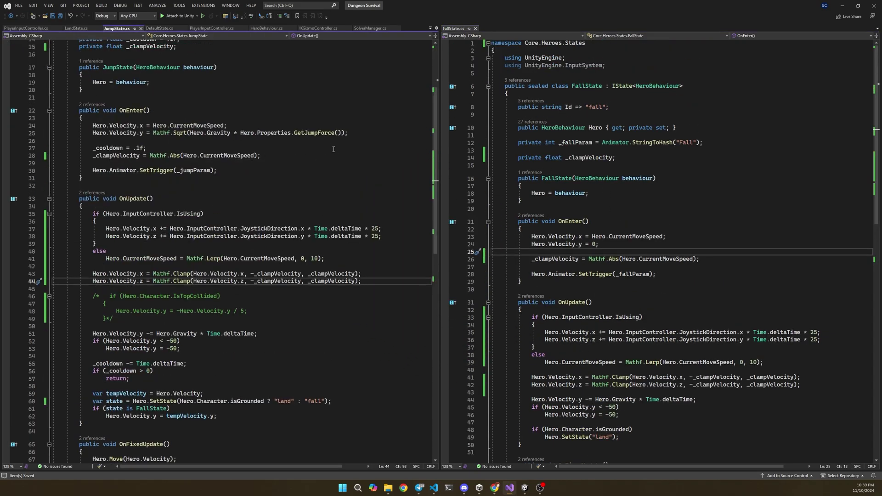
{"action": "left_click", "coordinate": [316, 135], "text": "ctrl"}
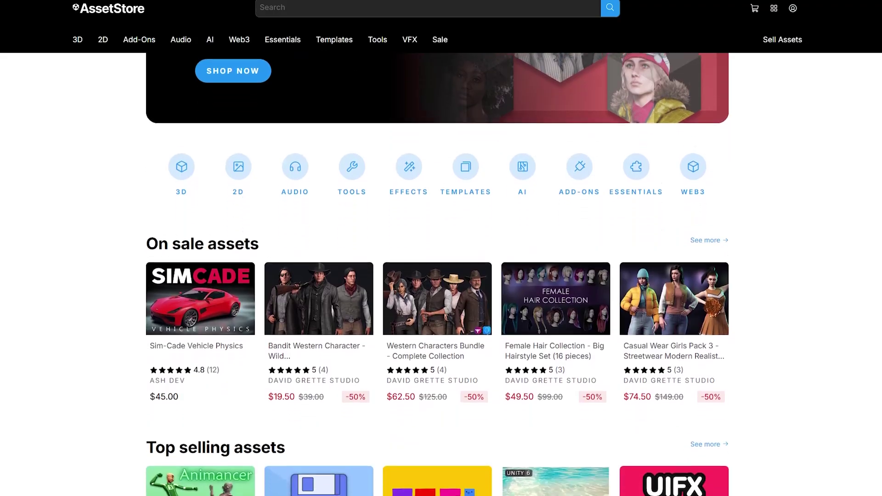
Look through the Asset Store home page, from the on-sale and top-selling assets down to Verified Solutions.
{"action": "scroll", "coordinate": [441, 248], "scroll_direction": "down", "scroll_amount": 10}
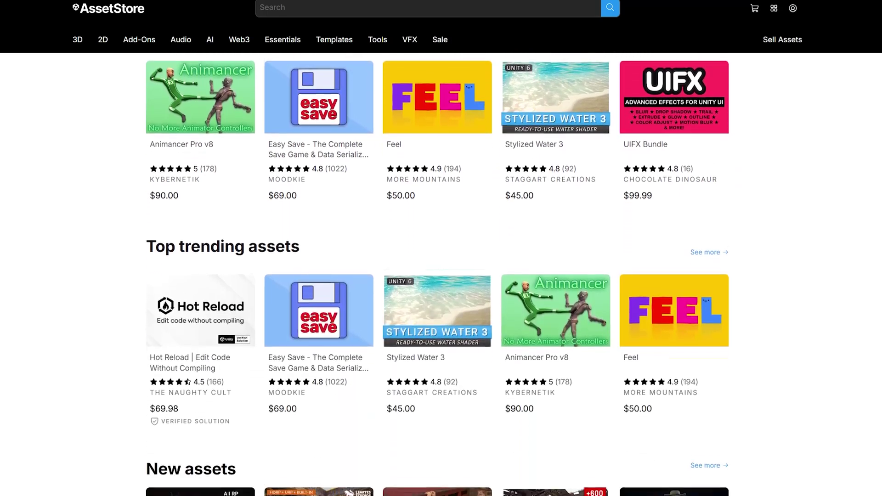
{"action": "scroll", "coordinate": [441, 248], "scroll_direction": "down", "scroll_amount": 12}
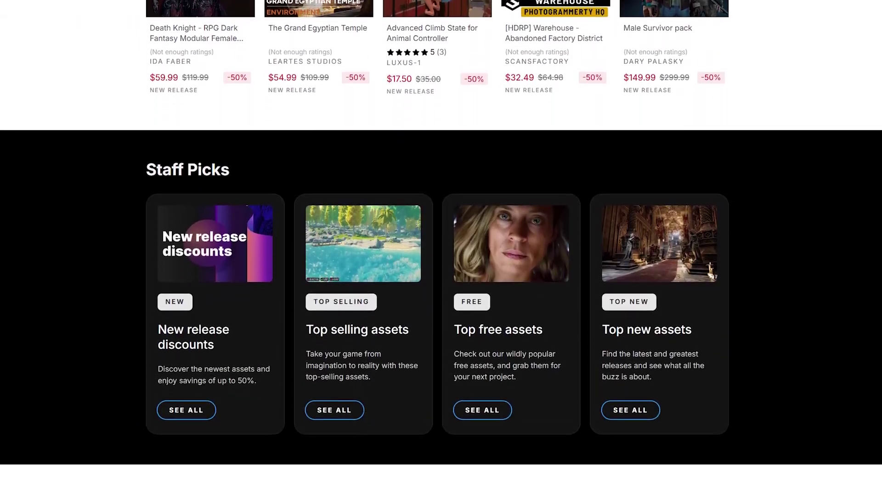
{"action": "scroll", "coordinate": [441, 248], "scroll_direction": "down", "scroll_amount": 12}
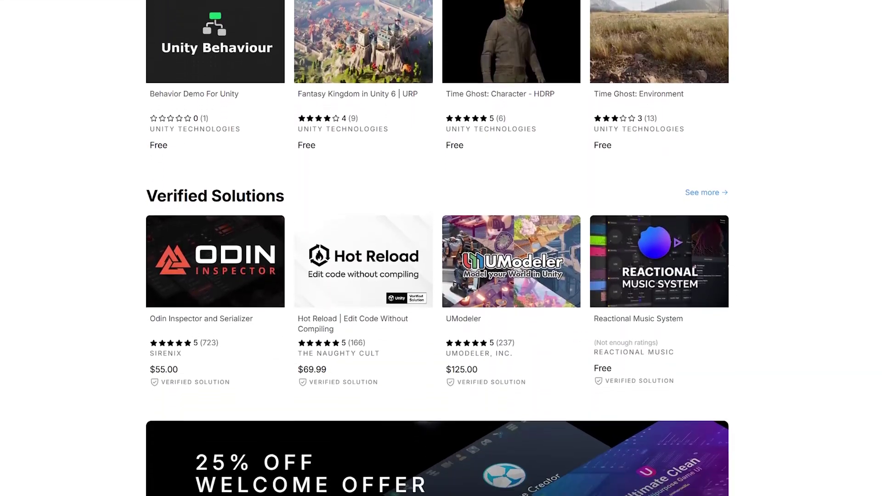
{"action": "scroll", "coordinate": [441, 248], "scroll_direction": "down", "scroll_amount": 9}
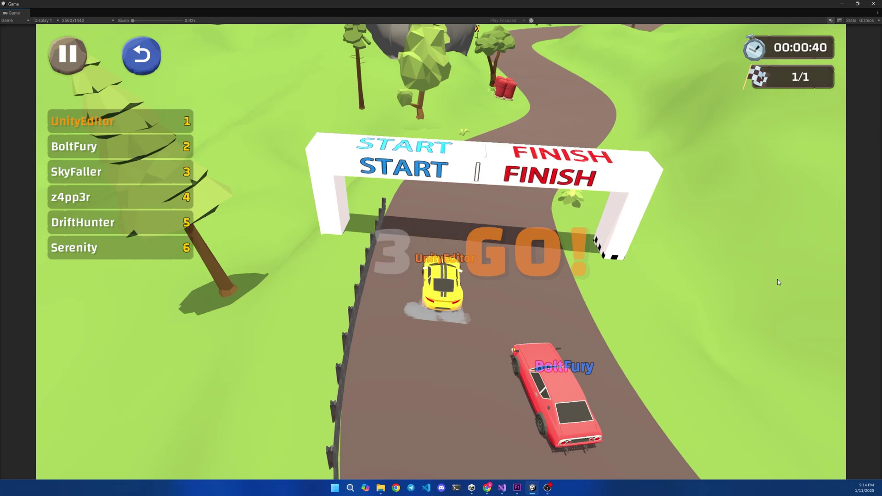
{"action": "key", "text": "Up"}
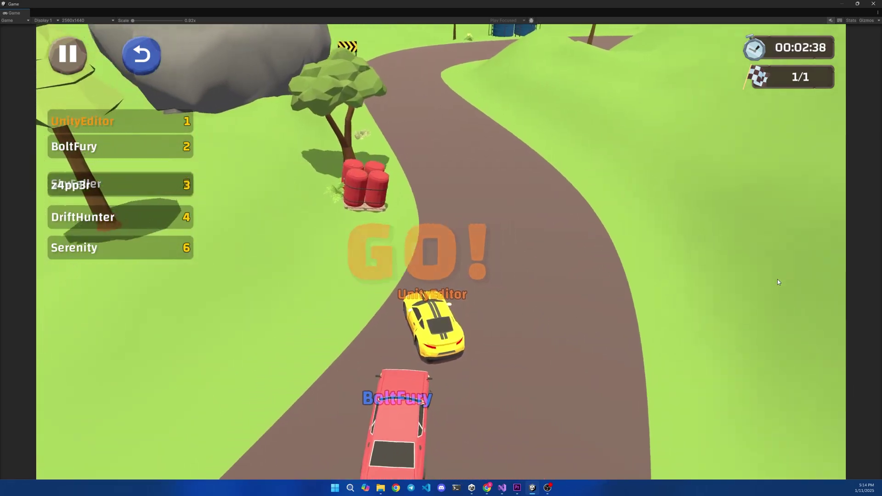
{"action": "key", "text": "Right"}
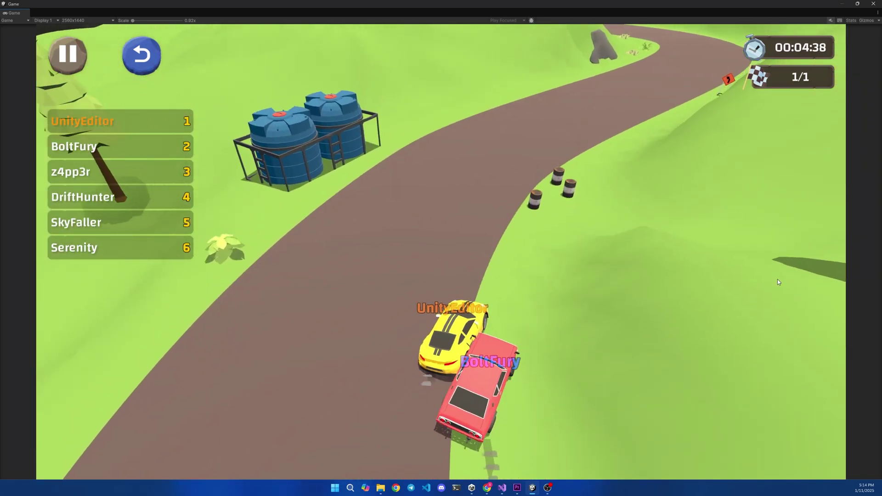
{"action": "key", "text": "Left"}
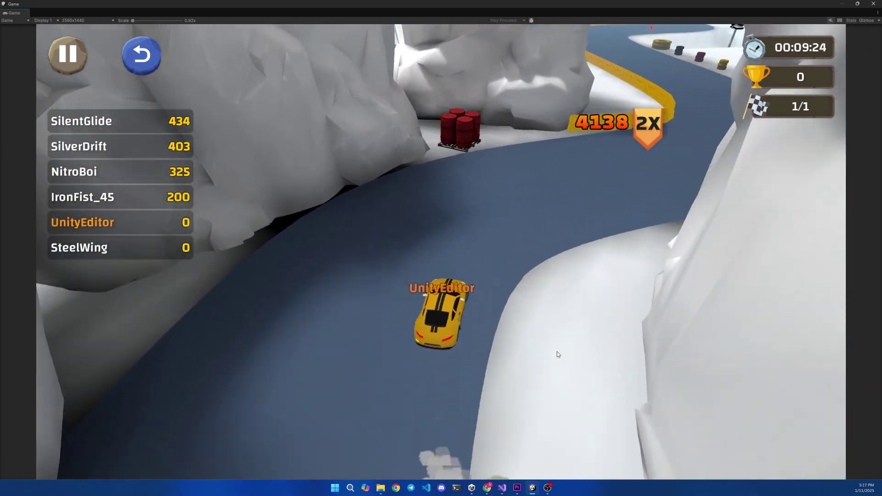
{"action": "key", "text": "d"}
{"action": "key", "text": "a"}
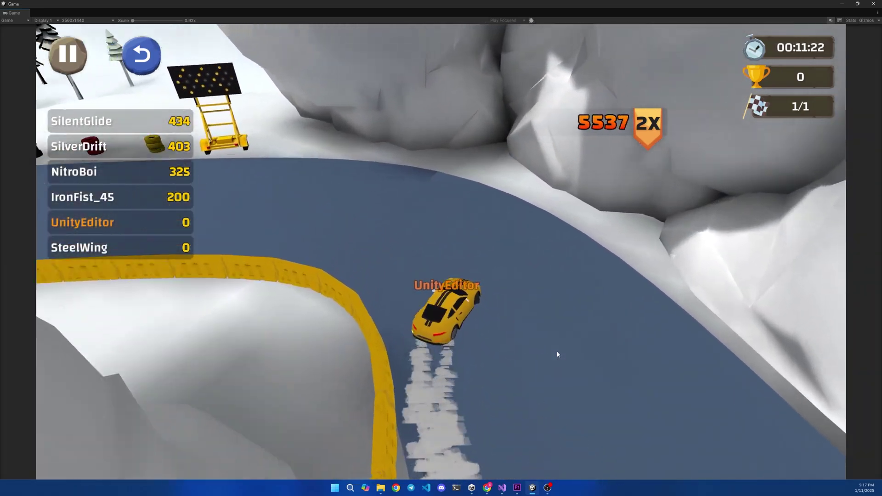
{"action": "key", "text": "a"}
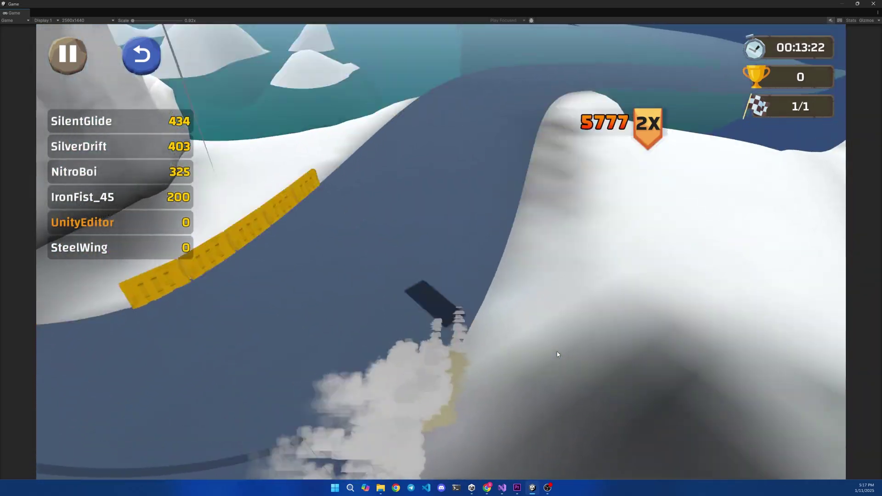
{"action": "key", "text": "d"}
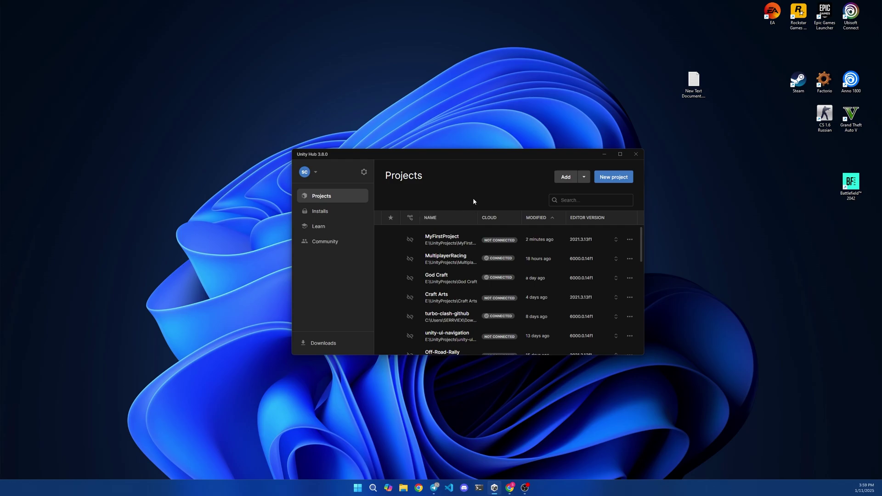
In Unity Hub, review the installed editors and the optional modules offered for Unity 6 (6000.0.33f1), and leave without installing.
{"action": "left_click", "coordinate": [334, 212]}
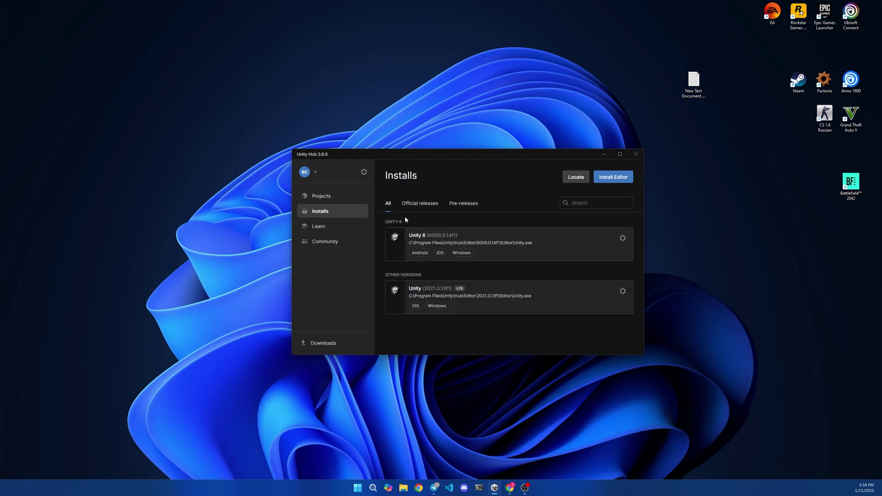
{"action": "left_click", "coordinate": [621, 182]}
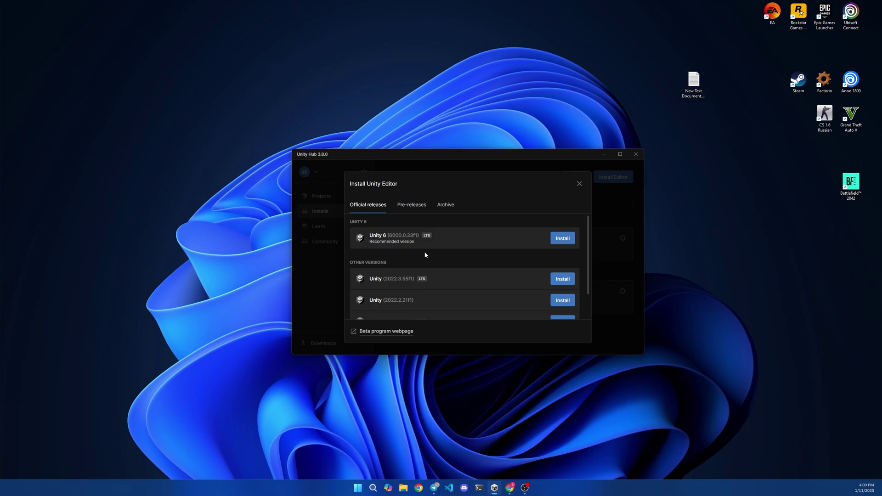
{"action": "left_click", "coordinate": [563, 238]}
{"action": "scroll", "coordinate": [368, 258], "scroll_direction": "down", "scroll_amount": 10}
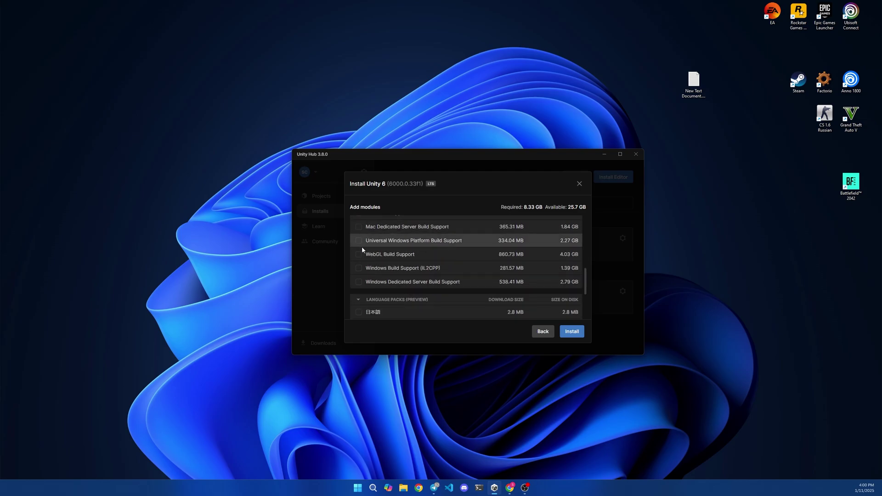
{"action": "scroll", "coordinate": [404, 280], "scroll_direction": "up", "scroll_amount": 10}
{"action": "left_click", "coordinate": [543, 332]}
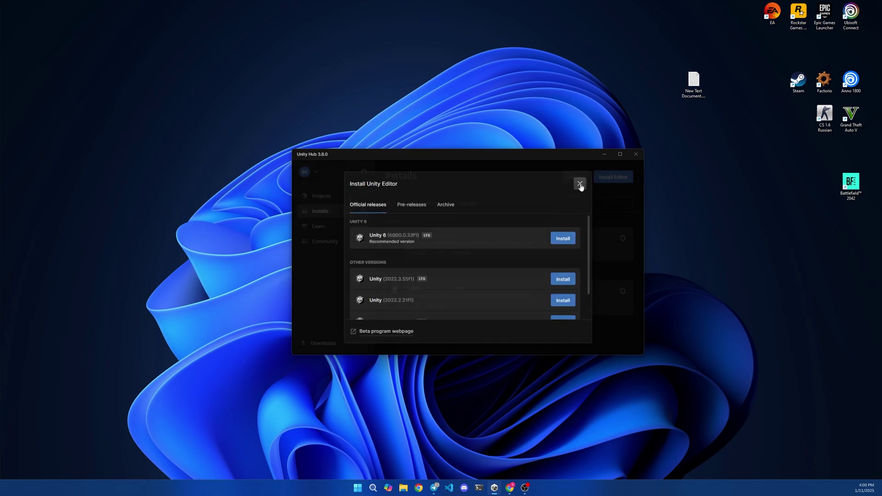
{"action": "left_click", "coordinate": [579, 184]}
Start a new project and examine the available templates, including 2D and 3D (Built-In Render Pipeline), down to Cinematic Studio.
{"action": "left_click", "coordinate": [338, 198]}
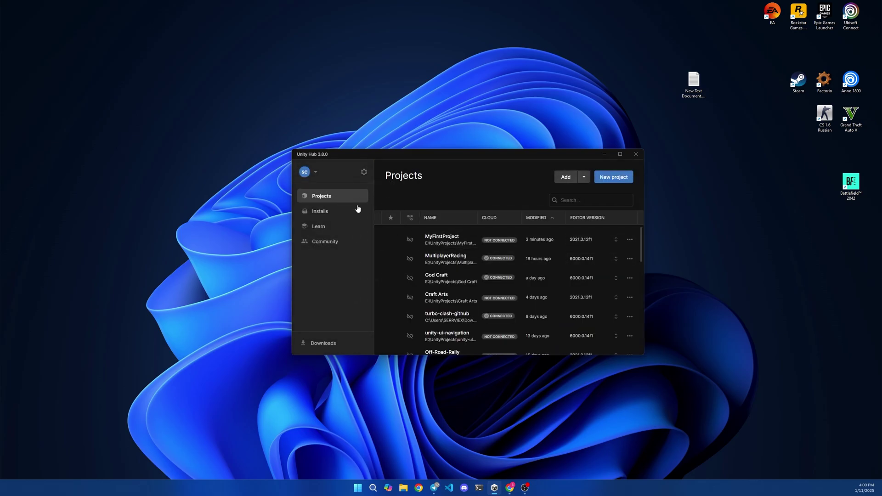
{"action": "left_click", "coordinate": [616, 180]}
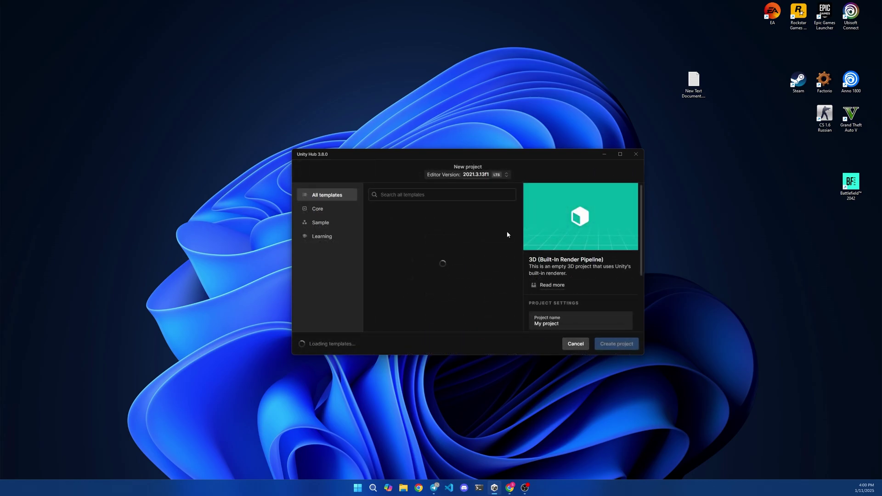
{"action": "scroll", "coordinate": [441, 243], "scroll_direction": "down", "scroll_amount": 3}
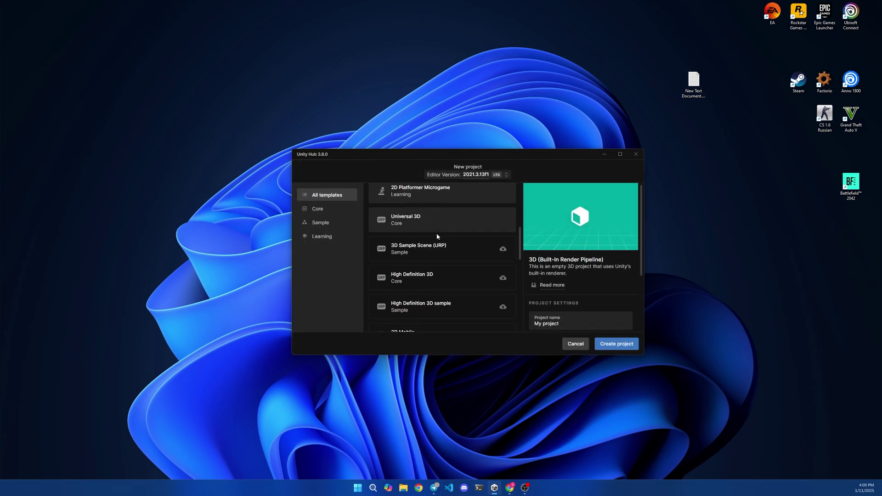
{"action": "scroll", "coordinate": [436, 236], "scroll_direction": "down", "scroll_amount": 3}
{"action": "scroll", "coordinate": [437, 235], "scroll_direction": "up", "scroll_amount": 6}
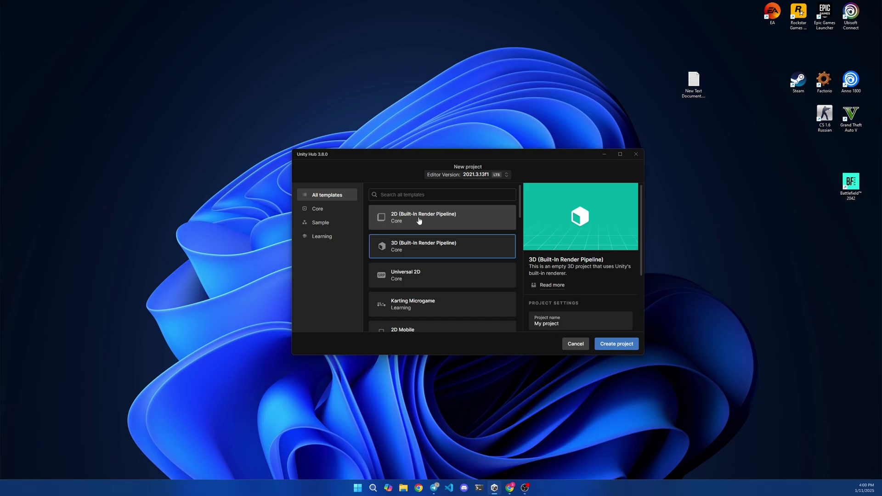
{"action": "left_click", "coordinate": [415, 219]}
{"action": "left_click", "coordinate": [409, 254]}
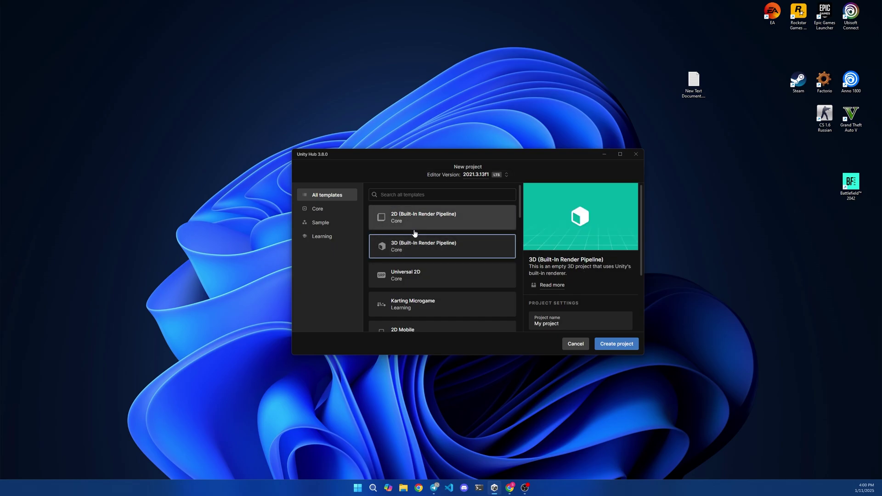
{"action": "scroll", "coordinate": [427, 239], "scroll_direction": "down", "scroll_amount": 5}
{"action": "scroll", "coordinate": [457, 281], "scroll_direction": "up", "scroll_amount": 5}
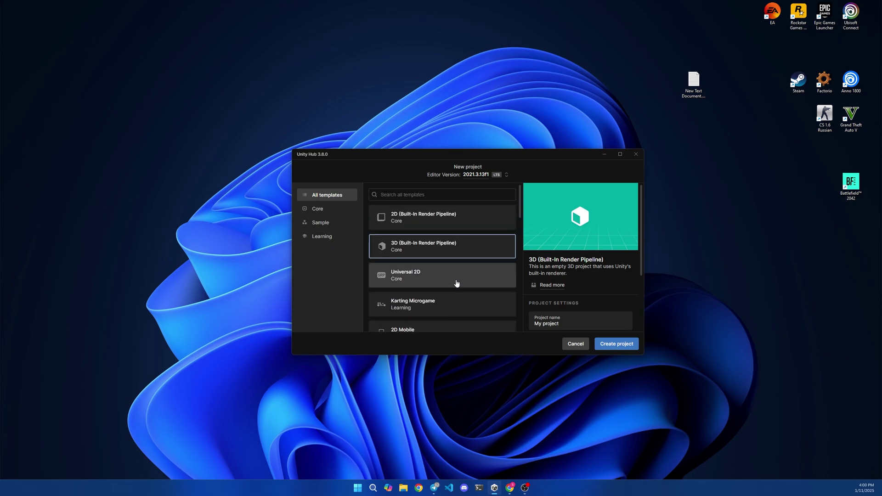
{"action": "scroll", "coordinate": [452, 264], "scroll_direction": "down", "scroll_amount": 4}
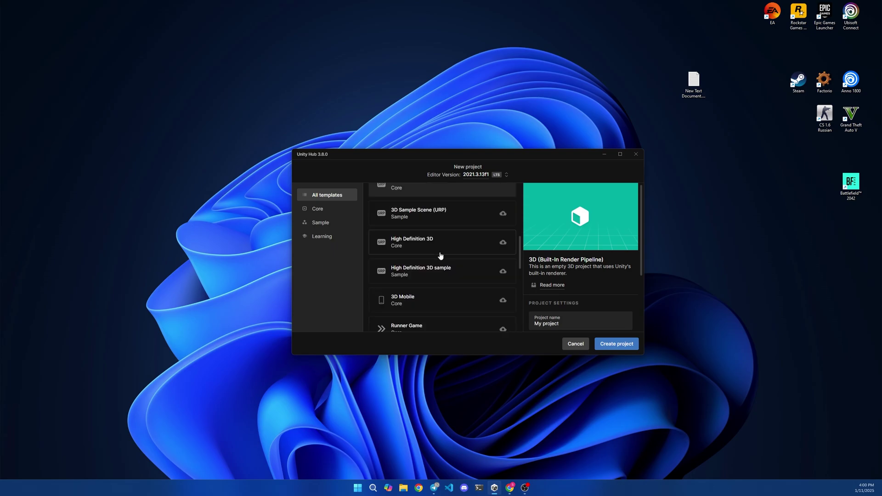
{"action": "scroll", "coordinate": [440, 254], "scroll_direction": "down", "scroll_amount": 5}
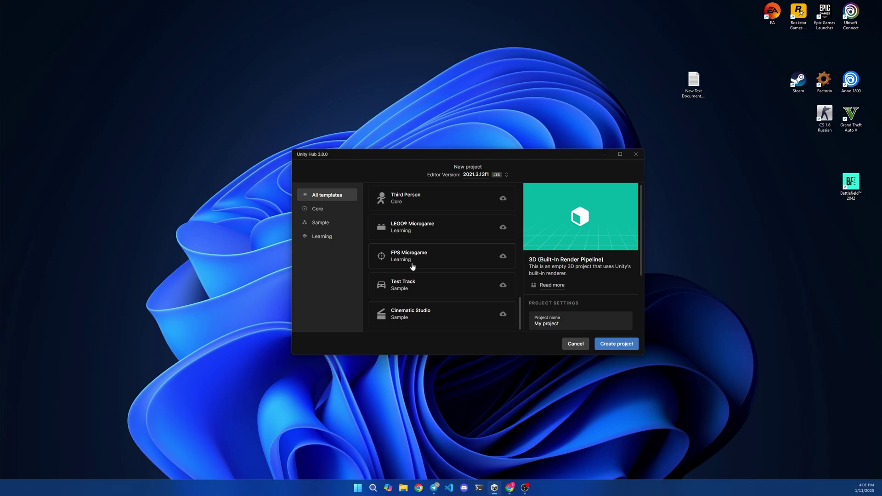
{"action": "scroll", "coordinate": [412, 267], "scroll_direction": "up", "scroll_amount": 10}
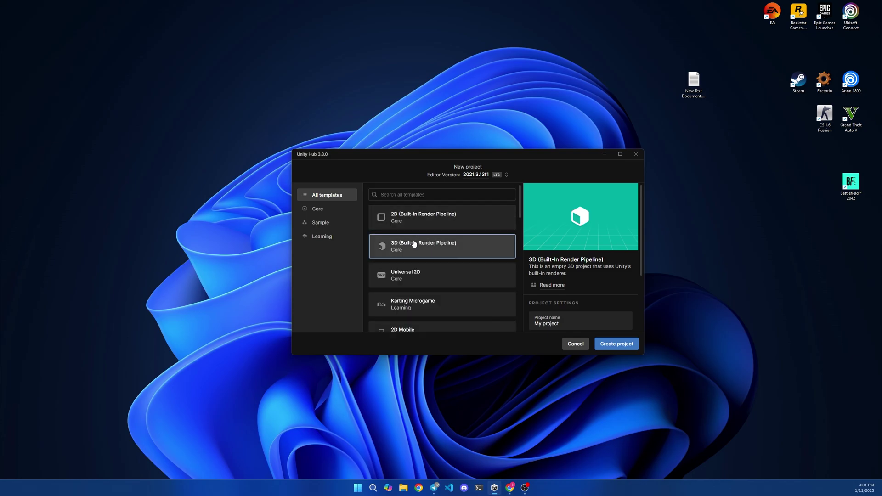
Review the new project's name, location, organization and cloud options, and cancel its creation.
{"action": "scroll", "coordinate": [563, 273], "scroll_direction": "down", "scroll_amount": 2}
{"action": "triple_click", "coordinate": [551, 254]}
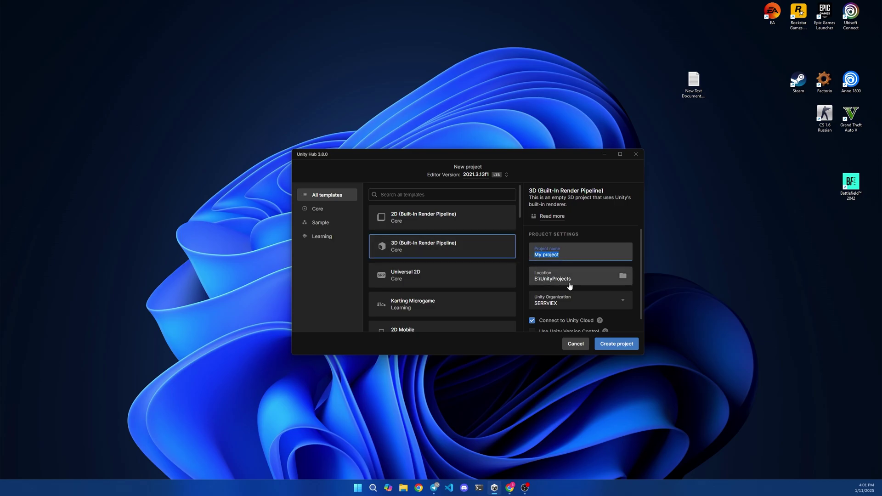
{"action": "scroll", "coordinate": [571, 279], "scroll_direction": "down", "scroll_amount": 1}
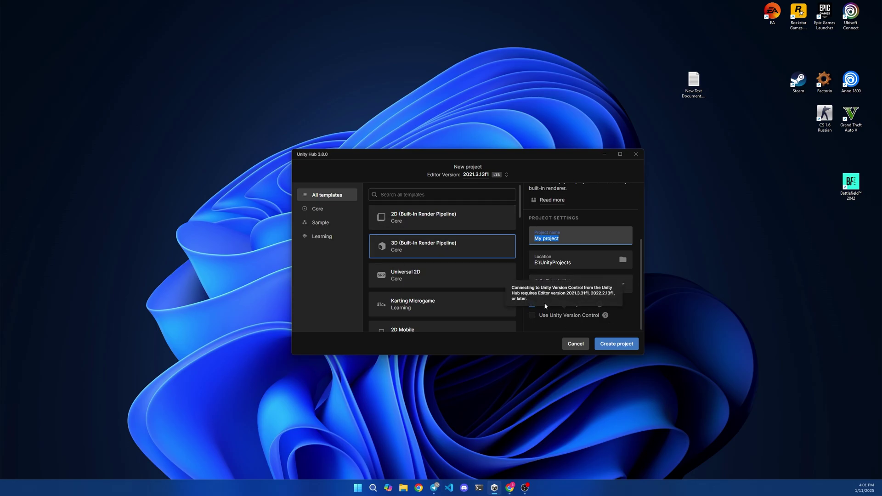
{"action": "left_click", "coordinate": [575, 343]}
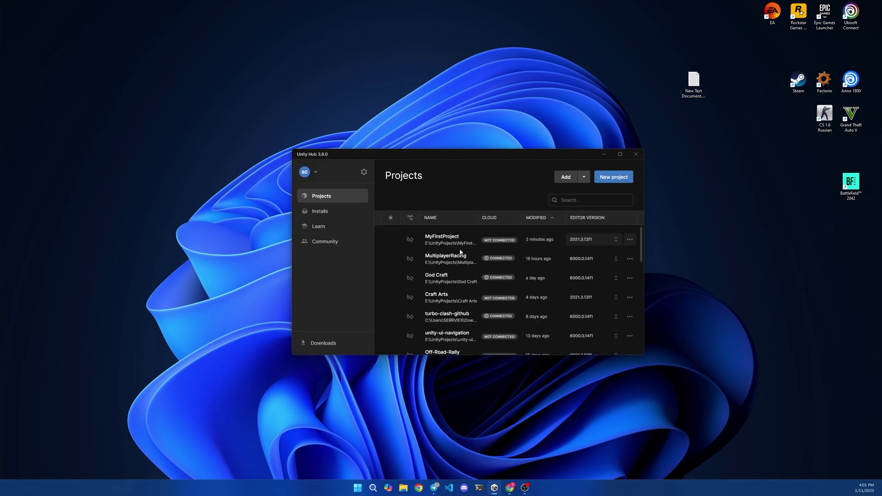
Open the existing MyFirstProject in the Unity editor and select SampleScene in its Scenes folder.
{"action": "left_click", "coordinate": [455, 240]}
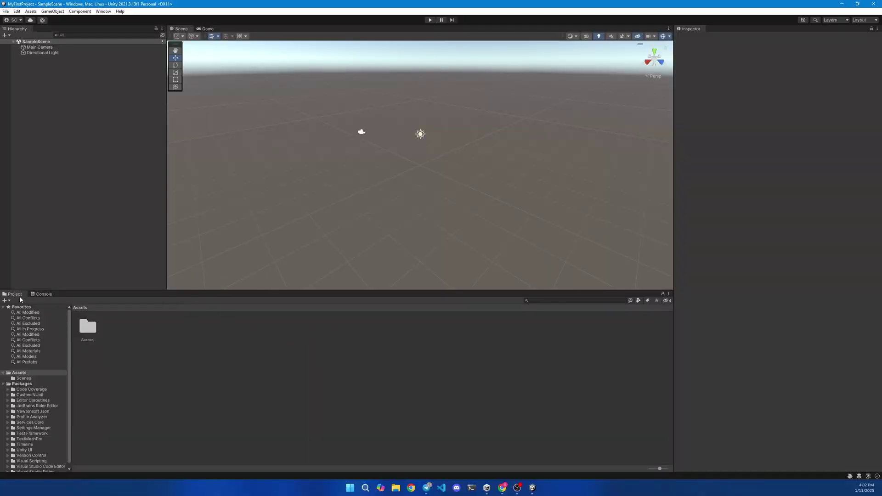
{"action": "double_click", "coordinate": [102, 330]}
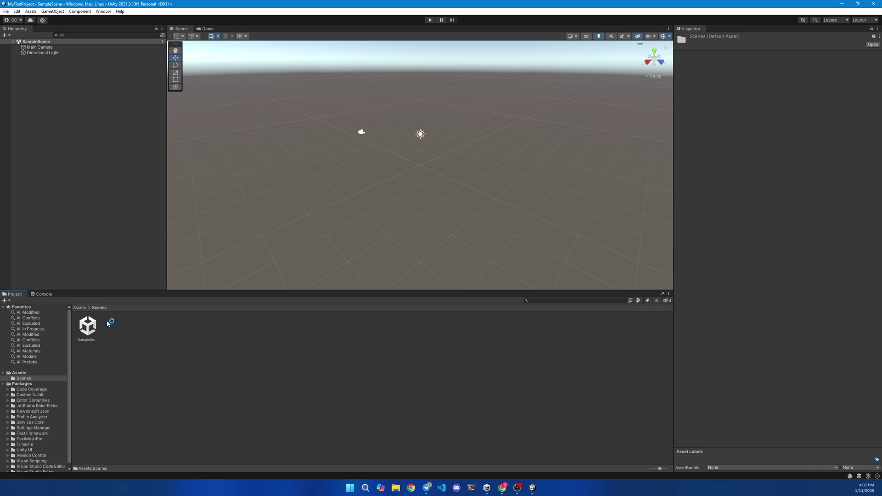
{"action": "left_click", "coordinate": [88, 334]}
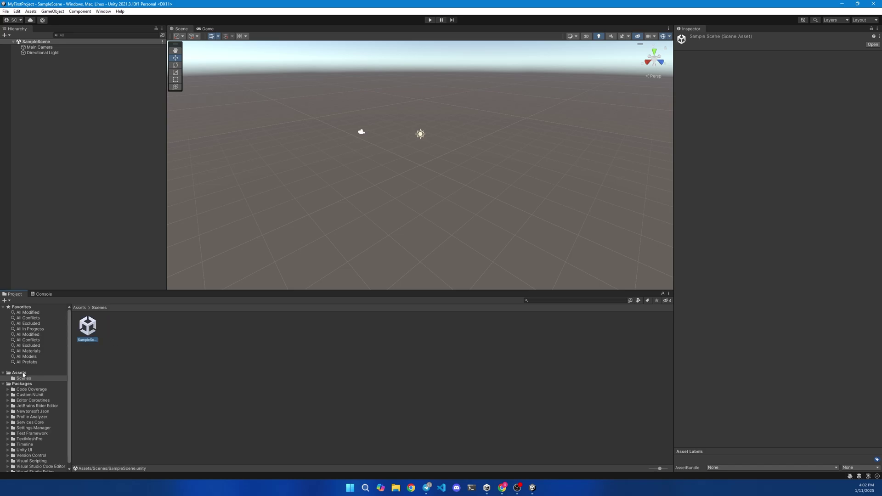
Create a scene named myscene in the Scenes folder and open it.
{"action": "right_click", "coordinate": [166, 373]}
{"action": "mouse_move", "coordinate": [229, 185]}
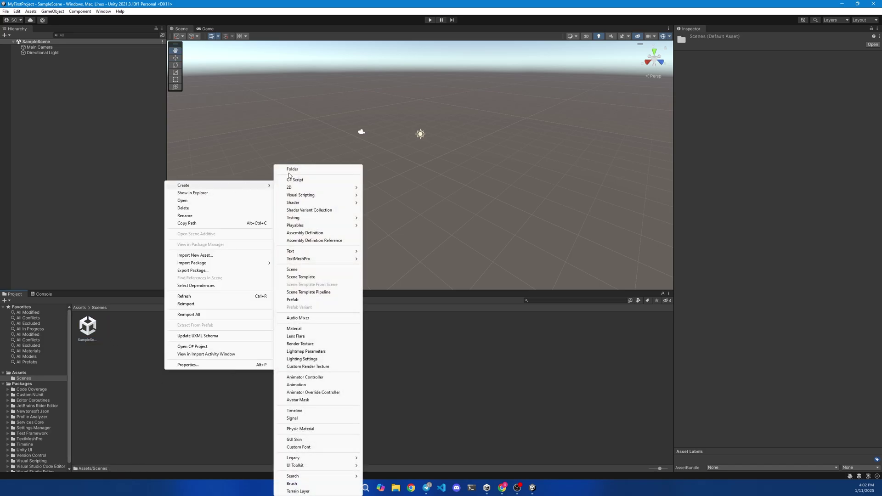
{"action": "left_click", "coordinate": [292, 270]}
{"action": "type", "text": "myscene"}
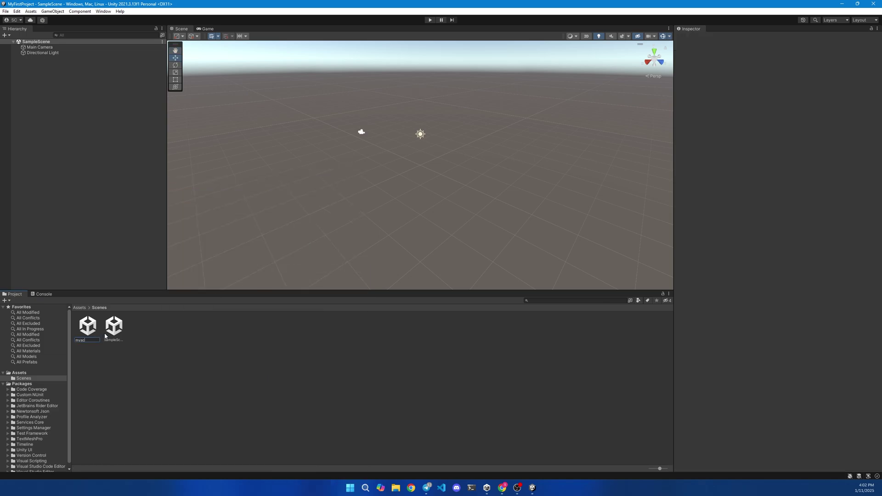
{"action": "key", "text": "Return"}
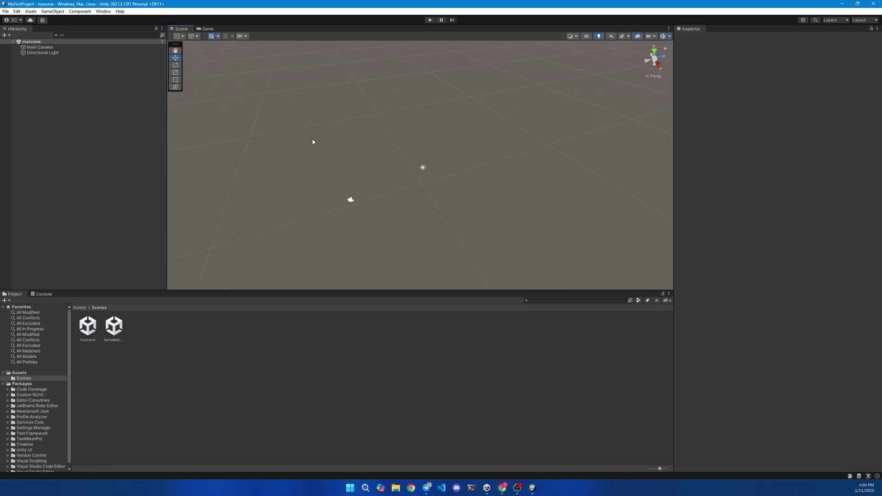
Add an empty GameObject to myscene, keeping its default name, and focus the Scene view on it.
{"action": "right_click_drag", "start_coordinate": [313, 140], "coordinate": [403, 152]}
{"action": "right_click", "coordinate": [70, 122]}
{"action": "left_click", "coordinate": [133, 207]}
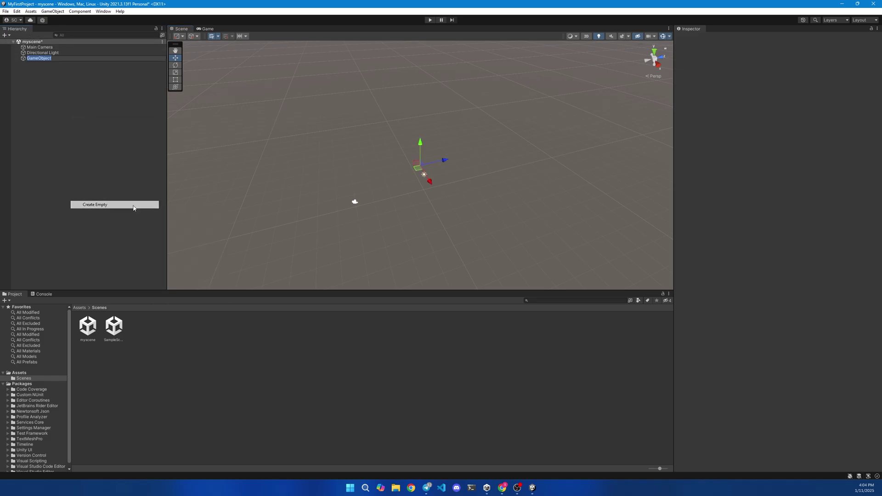
{"action": "right_click_drag", "start_coordinate": [244, 171], "coordinate": [414, 139]}
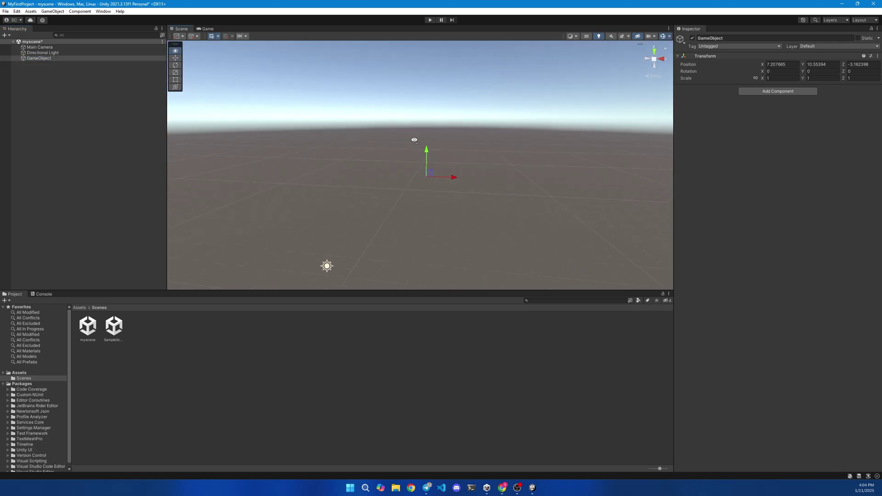
{"action": "left_click_drag", "start_coordinate": [414, 139], "coordinate": [378, 132], "text": "alt"}
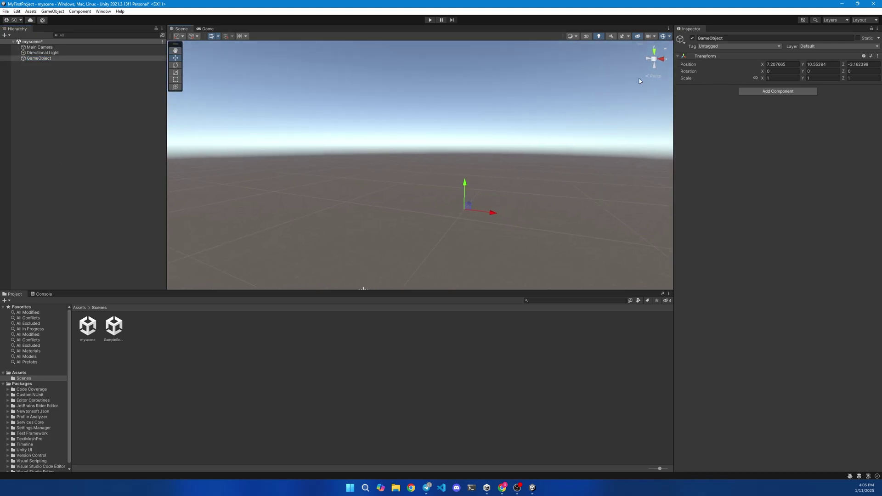
{"action": "key", "text": "f"}
Add a 3D cube to myscene as a separate top-level object and fly around it in the Scene view.
{"action": "left_click", "coordinate": [68, 96]}
{"action": "right_click", "coordinate": [68, 96]}
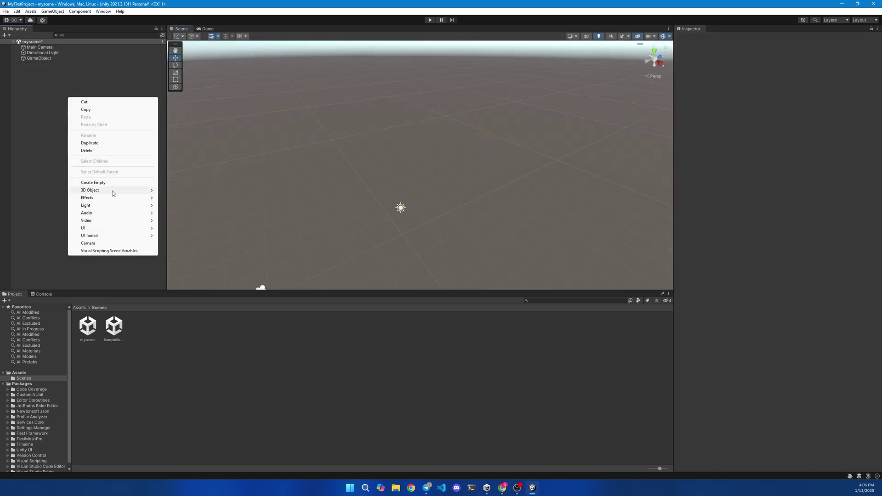
{"action": "mouse_move", "coordinate": [119, 191]}
{"action": "left_click", "coordinate": [183, 191]}
{"action": "right_click_drag", "start_coordinate": [404, 162], "coordinate": [363, 140]}
{"action": "key", "text": "w"}
{"action": "key", "text": "a"}
{"action": "key", "text": "s"}
{"action": "key", "text": "d"}
{"action": "key", "text": "w"}
Compare the components of the empty GameObject with those of the Cube, and frame the Cube in the Scene view.
{"action": "left_click", "coordinate": [35, 58]}
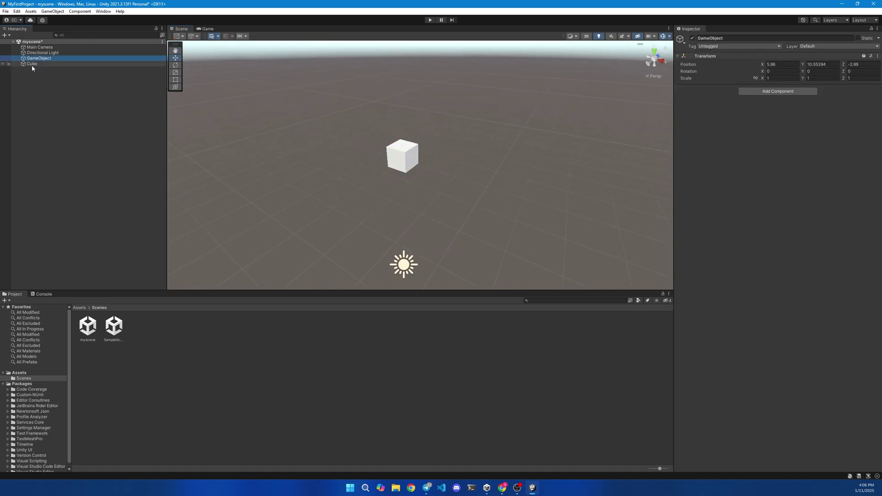
{"action": "left_click", "coordinate": [32, 64]}
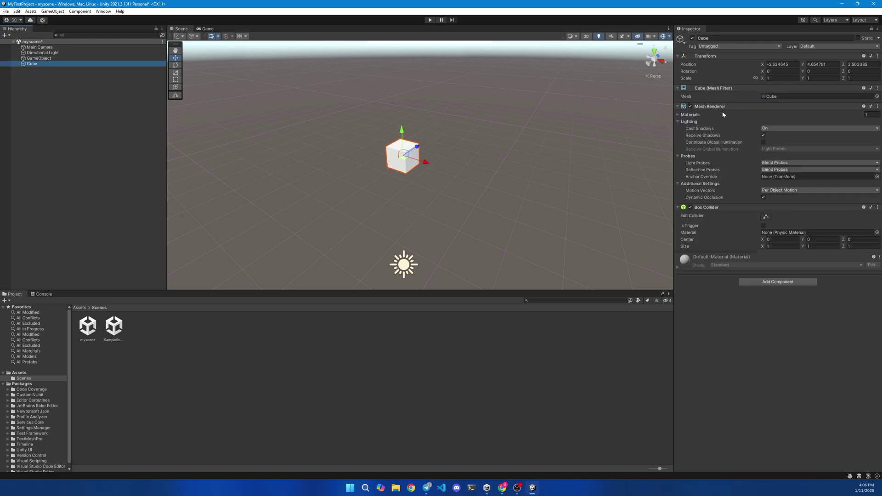
{"action": "key", "text": "f"}
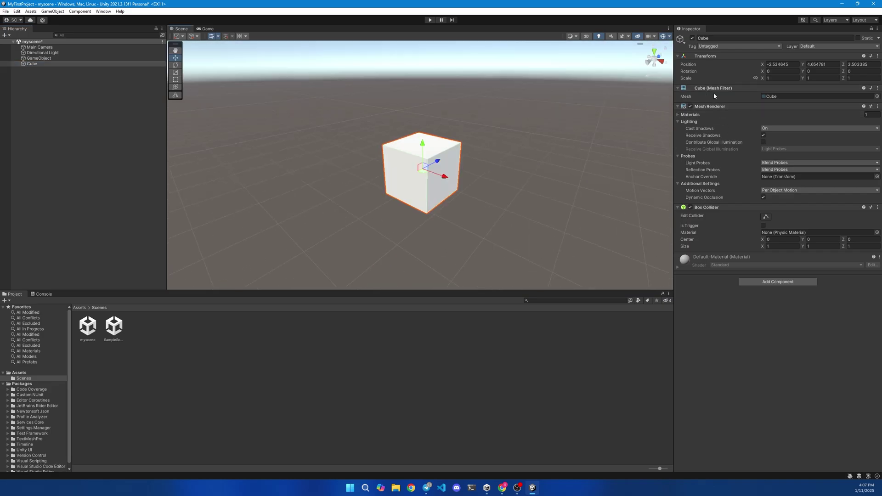
Try other meshes such as Capsule on the Cube's Mesh Filter, and set it to Sphere.
{"action": "left_click", "coordinate": [876, 96]}
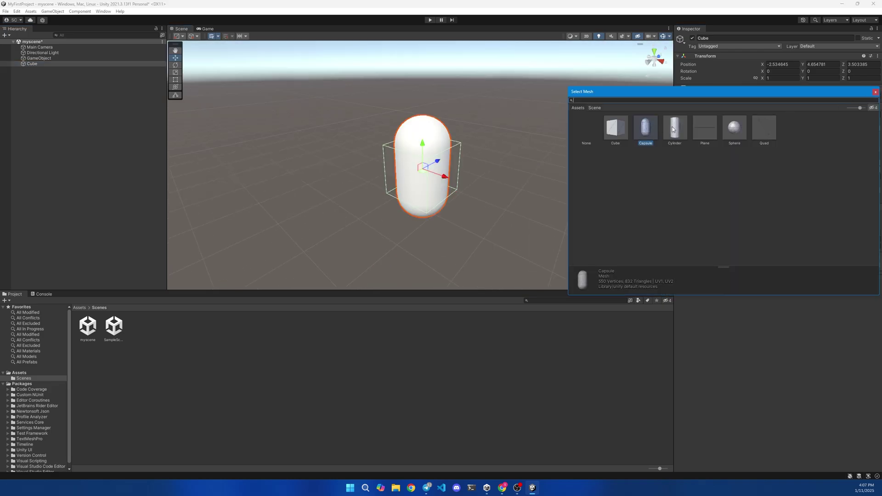
{"action": "double_click", "coordinate": [675, 129]}
{"action": "left_click", "coordinate": [876, 96]}
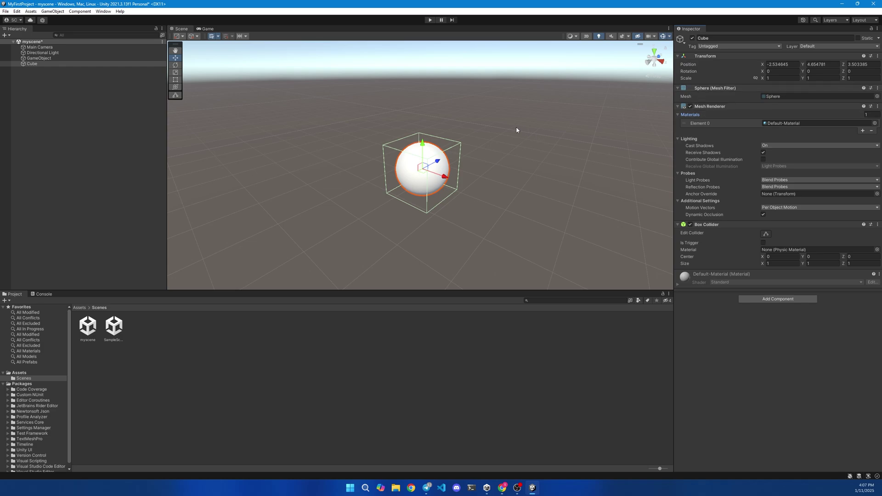
{"action": "right_click_drag", "start_coordinate": [487, 130], "coordinate": [486, 132]}
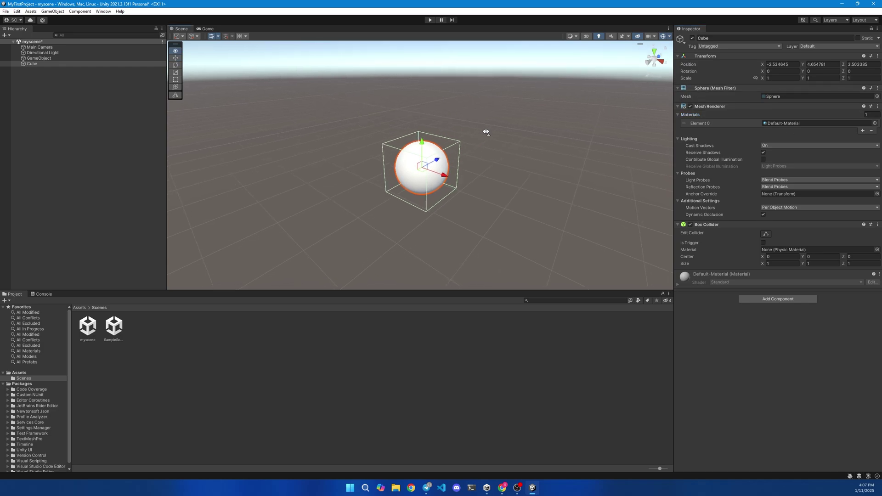
{"action": "key", "text": "f"}
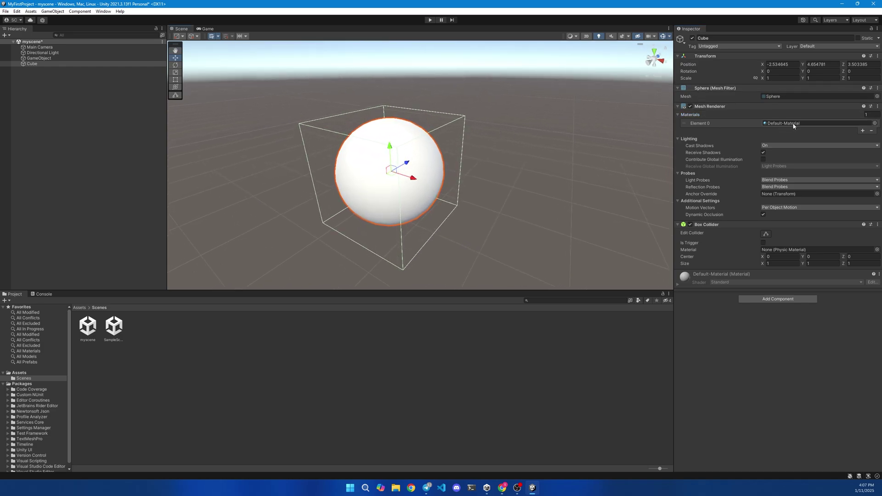
Create a material with the default name in the Scenes folder and set its albedo color to red (FF0000).
{"action": "right_click", "coordinate": [170, 352]}
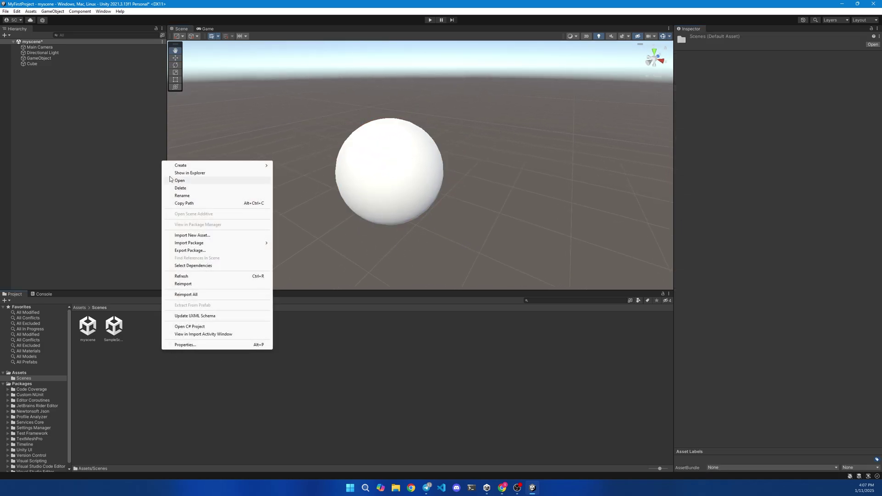
{"action": "mouse_move", "coordinate": [183, 166]}
{"action": "left_click", "coordinate": [291, 325]}
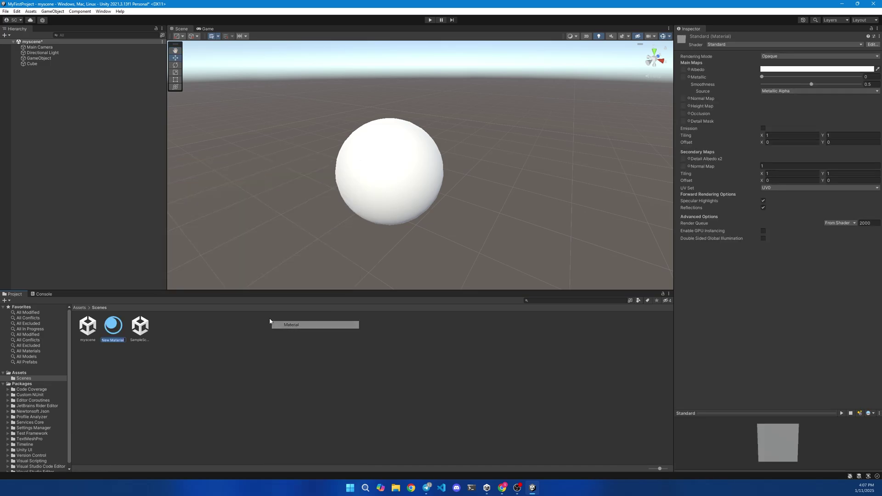
{"action": "left_click", "coordinate": [809, 69]}
{"action": "left_click_drag", "start_coordinate": [803, 111], "coordinate": [837, 95]}
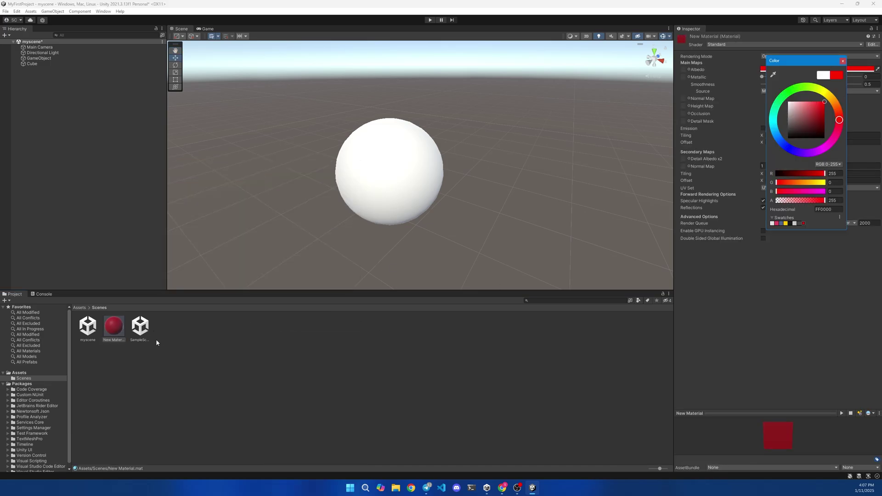
Assign the red New Material to Element 0 of the Cube object's Mesh Renderer and inspect the object from other angles.
{"action": "left_click", "coordinate": [37, 57]}
{"action": "left_click", "coordinate": [33, 64]}
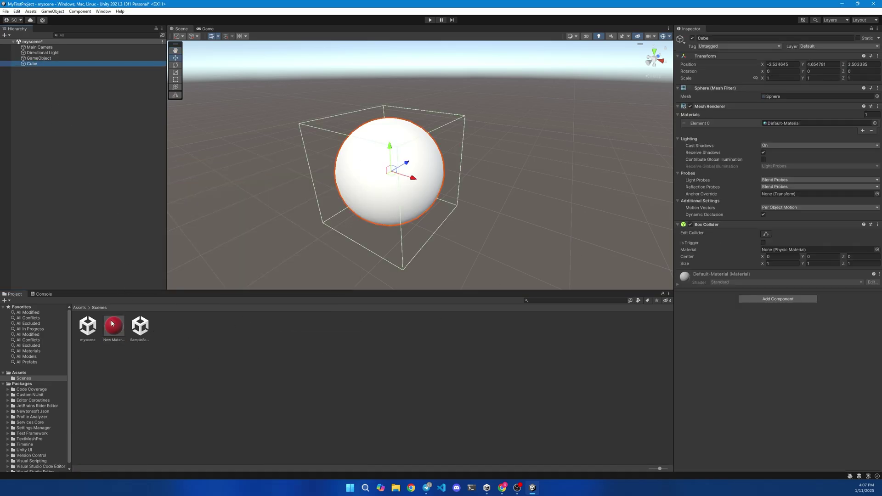
{"action": "left_click_drag", "start_coordinate": [111, 323], "coordinate": [809, 123]}
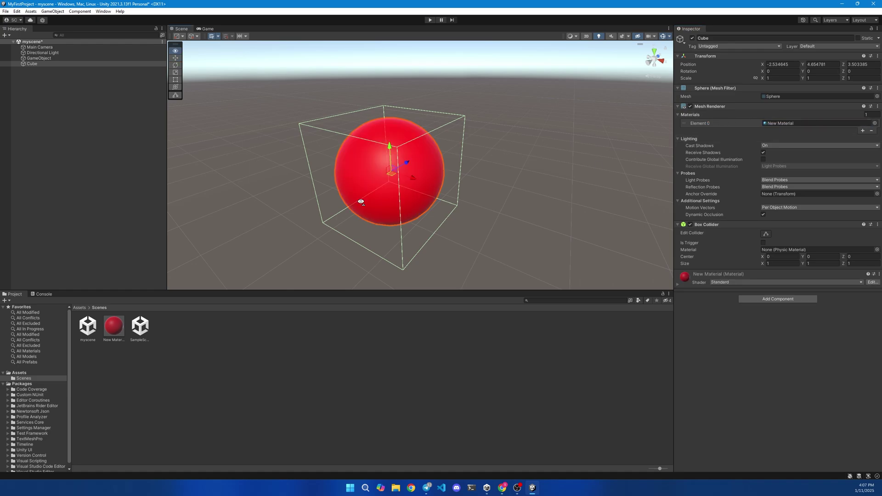
{"action": "left_click_drag", "start_coordinate": [360, 202], "coordinate": [381, 197], "text": "alt"}
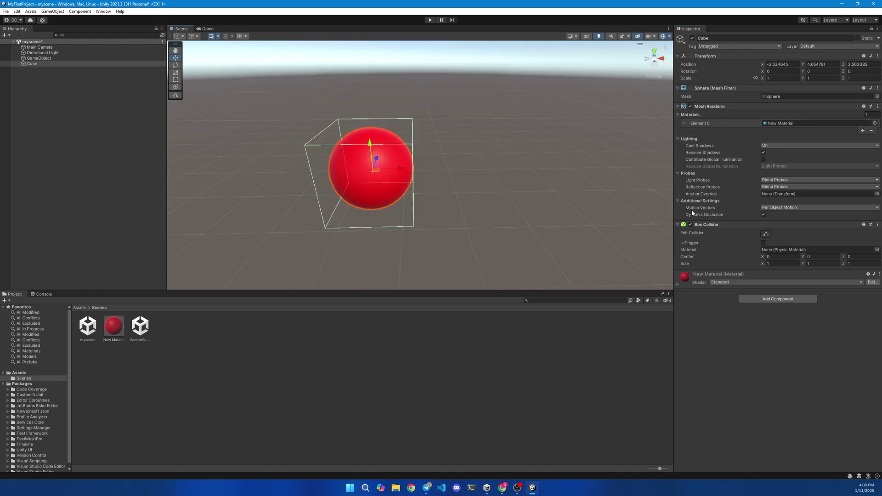
{"action": "left_click_drag", "start_coordinate": [496, 206], "coordinate": [434, 186], "text": "alt"}
Set the Cube object's Mesh Filter back to the Cube mesh.
{"action": "left_click", "coordinate": [877, 96]}
{"action": "double_click", "coordinate": [616, 126]}
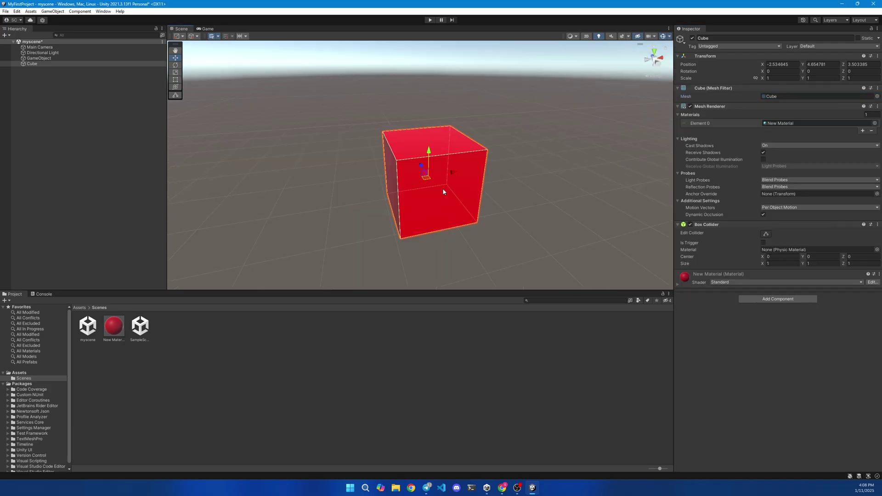
{"action": "left_click_drag", "start_coordinate": [456, 189], "coordinate": [498, 166], "text": "alt"}
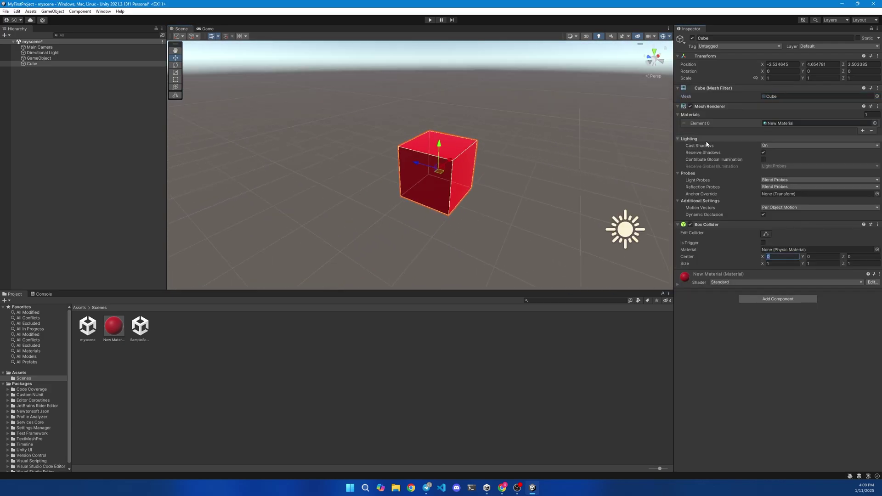
Set the Cube's Box Collider size to 2 on the X, Y and Z axes.
{"action": "left_click", "coordinate": [781, 263]}
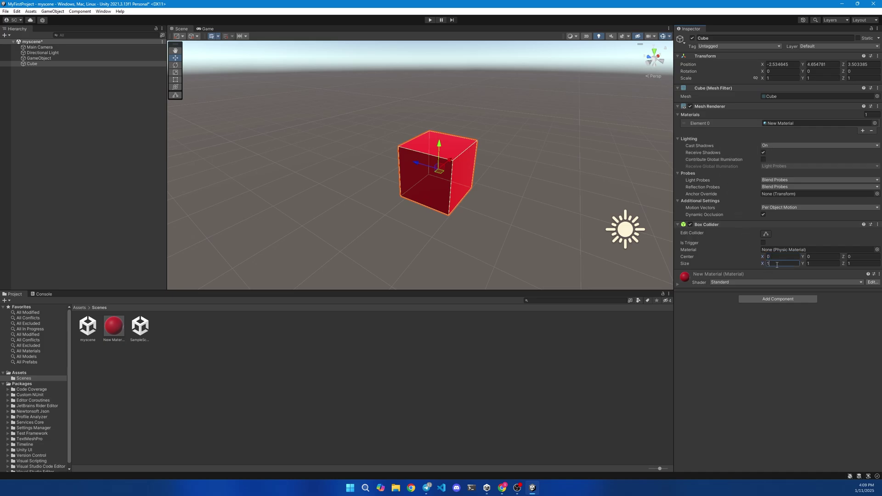
{"action": "type", "text": "2"}
{"action": "left_click", "coordinate": [830, 263]}
{"action": "type", "text": "2"}
{"action": "left_click", "coordinate": [863, 264]}
{"action": "type", "text": "2"}
{"action": "left_click_drag", "start_coordinate": [544, 184], "coordinate": [506, 180], "text": "alt"}
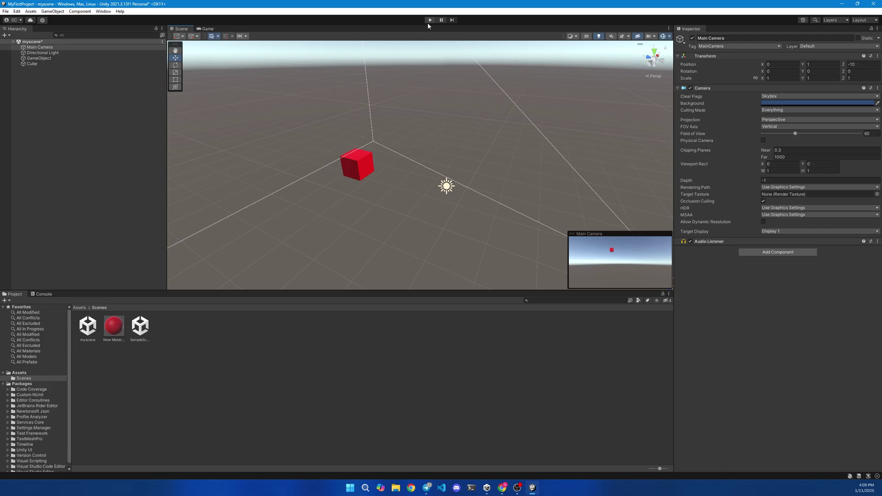
Play the scene to compare the Scene and Game views, and dock the Game view beside the Scene view.
{"action": "left_click", "coordinate": [430, 20]}
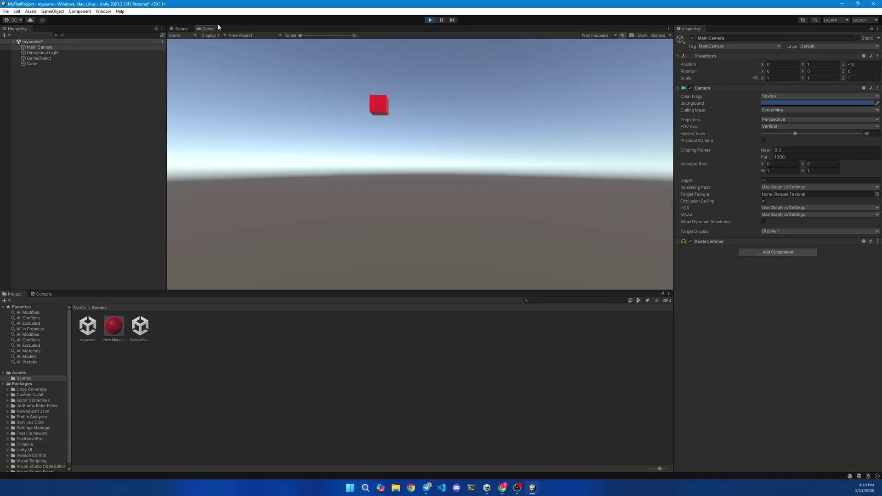
{"action": "left_click", "coordinate": [182, 29]}
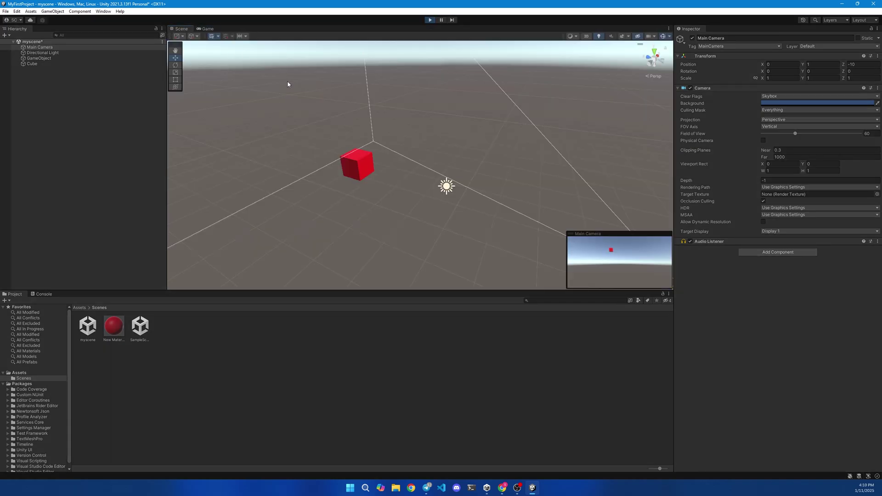
{"action": "left_click", "coordinate": [206, 30]}
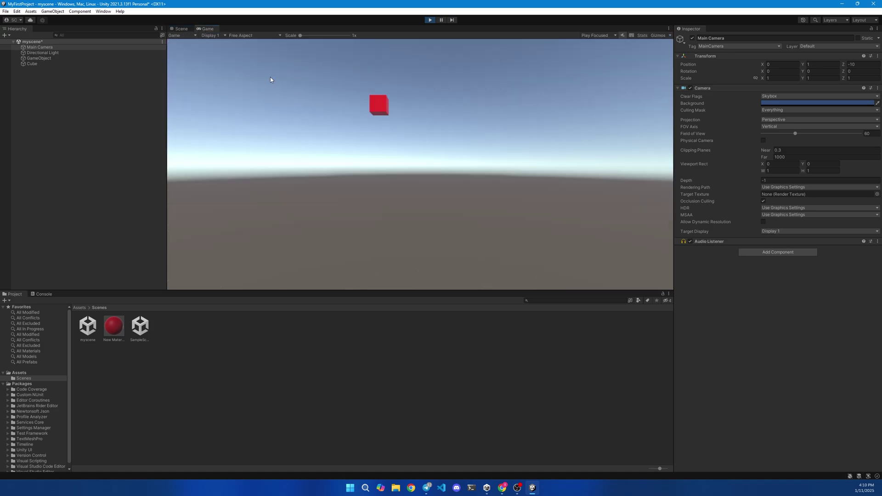
{"action": "left_click_drag", "start_coordinate": [205, 31], "coordinate": [641, 135]}
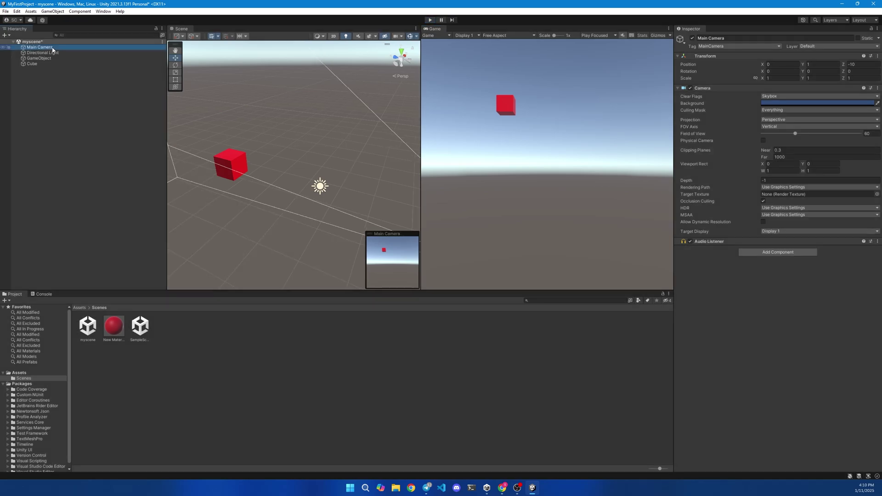
Widen the Main Camera's field of view to about 84.1 and give it a light blue Solid Color background.
{"action": "left_click_drag", "start_coordinate": [787, 136], "coordinate": [808, 134]}
{"action": "left_click", "coordinate": [790, 96]}
{"action": "left_click", "coordinate": [783, 112]}
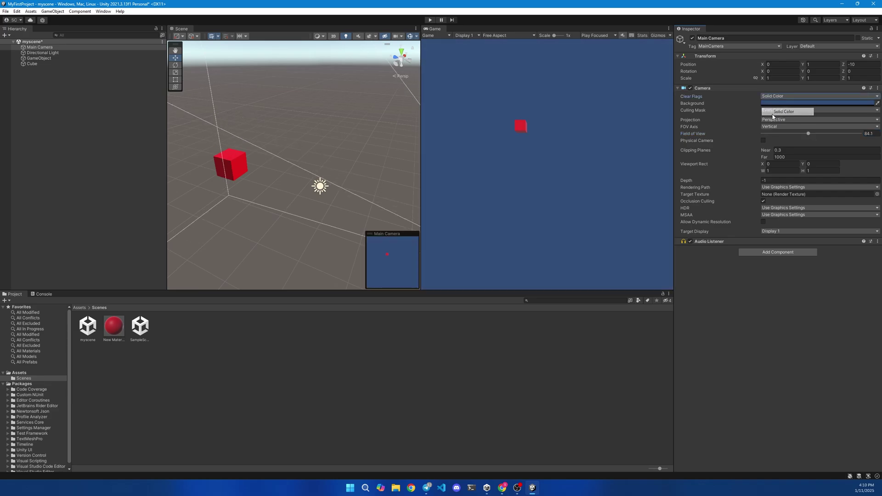
{"action": "left_click", "coordinate": [818, 103]}
{"action": "left_click", "coordinate": [823, 150]}
{"action": "left_click_drag", "start_coordinate": [822, 151], "coordinate": [803, 141]}
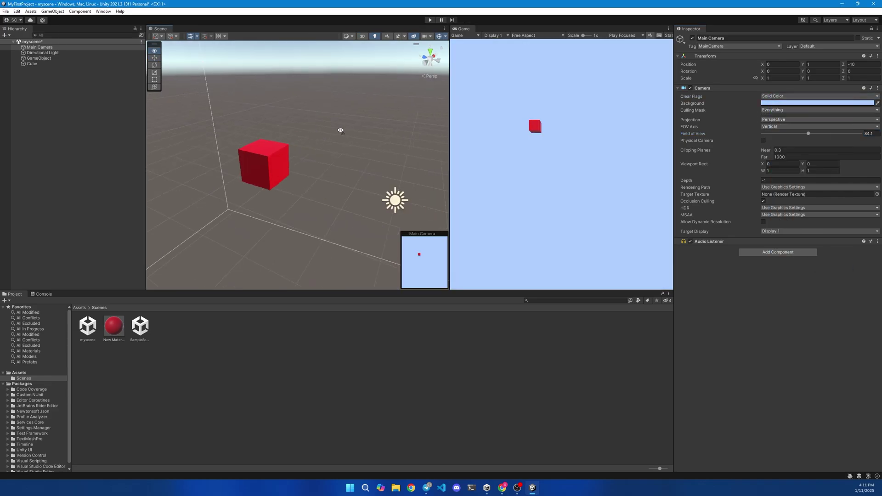
Add a second 3D cube to myscene, separate from the red one, and bring both cubes into view.
{"action": "key", "text": "s"}
{"action": "right_click_drag", "start_coordinate": [341, 128], "coordinate": [307, 132]}
{"action": "key", "text": "w"}
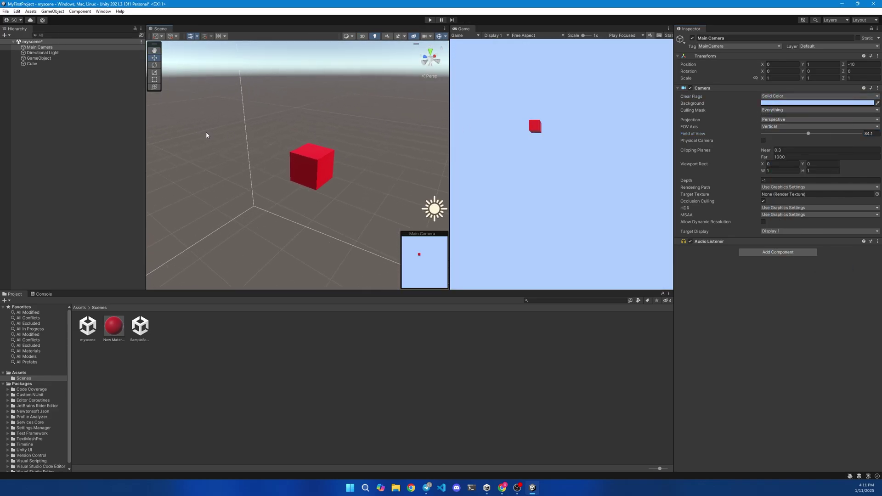
{"action": "left_click", "coordinate": [46, 81]}
{"action": "right_click", "coordinate": [46, 106]}
{"action": "mouse_move", "coordinate": [81, 199]}
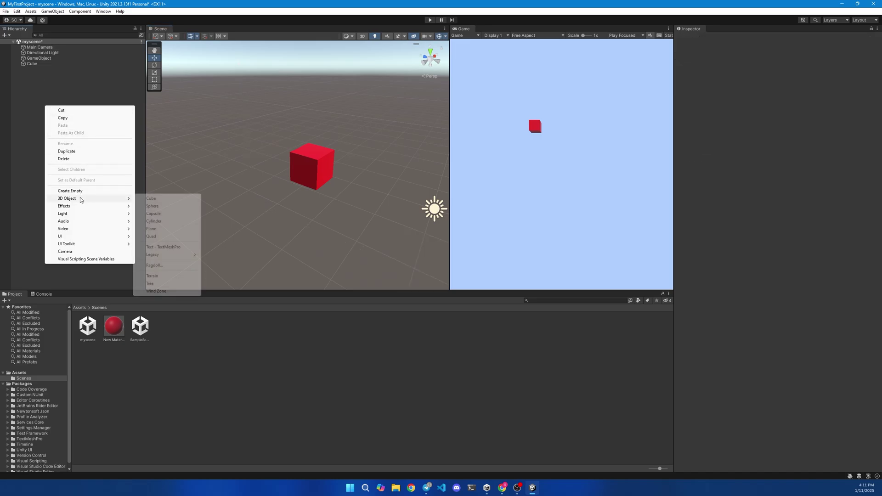
{"action": "left_click", "coordinate": [165, 203]}
{"action": "key", "text": "a"}
{"action": "right_click_drag", "start_coordinate": [350, 175], "coordinate": [422, 171]}
{"action": "type", "text": "s"}
Set the second cube's position to 0 on the X, Y and Z axes.
{"action": "type", "text": "0"}
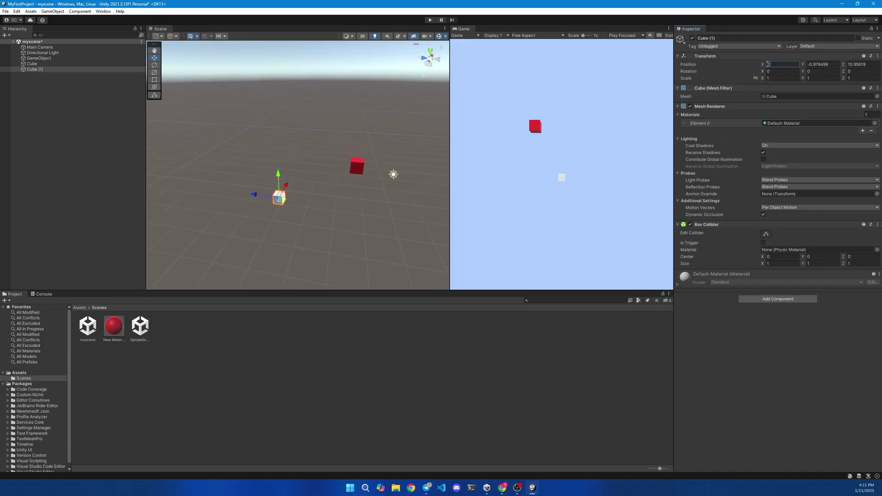
{"action": "key", "text": "Tab"}
{"action": "type", "text": "0"}
{"action": "key", "text": "Tab"}
{"action": "type", "text": "0"}
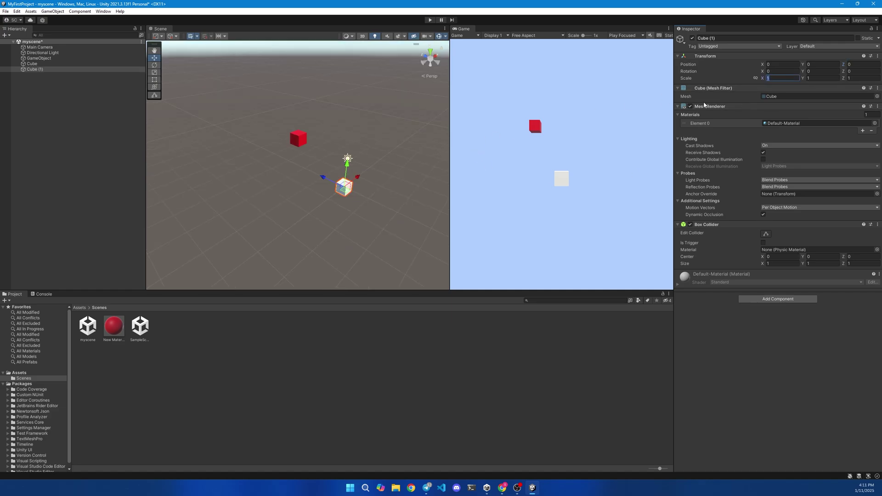
Stretch the second cube into a flat ground platform by setting its scale to 25 on X and 25 on Z.
{"action": "type", "text": "25"}
{"action": "key", "text": "Tab"}
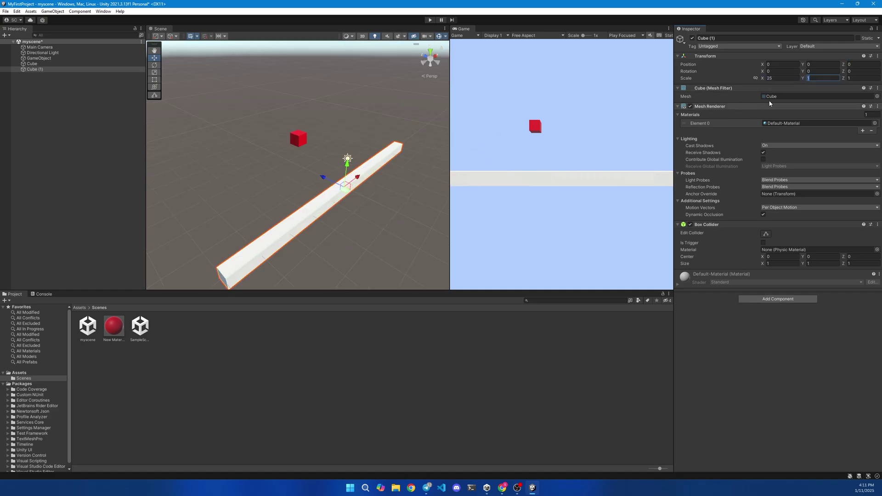
{"action": "key", "text": "Tab"}
{"action": "type", "text": "25"}
{"action": "left_click", "coordinate": [330, 127]}
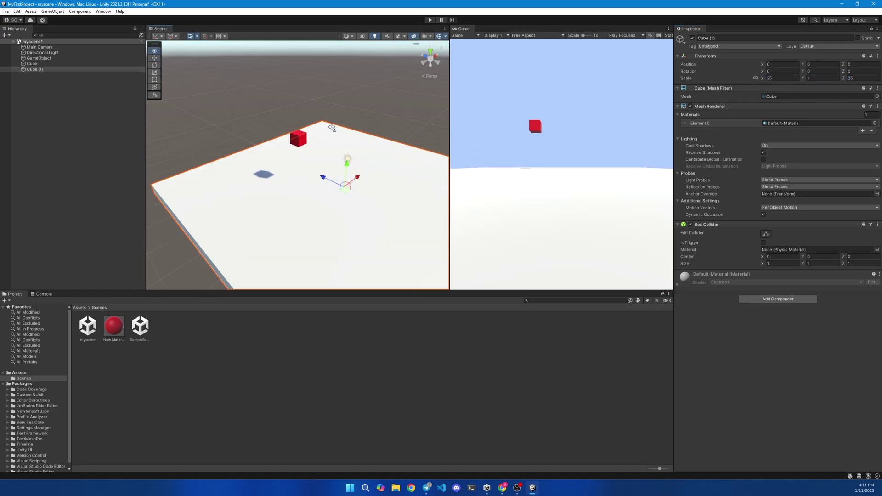
Add a Rigidbody component to the red cube.
{"action": "scroll", "coordinate": [331, 127], "scroll_direction": "up", "scroll_amount": 5}
{"action": "left_click", "coordinate": [303, 123]}
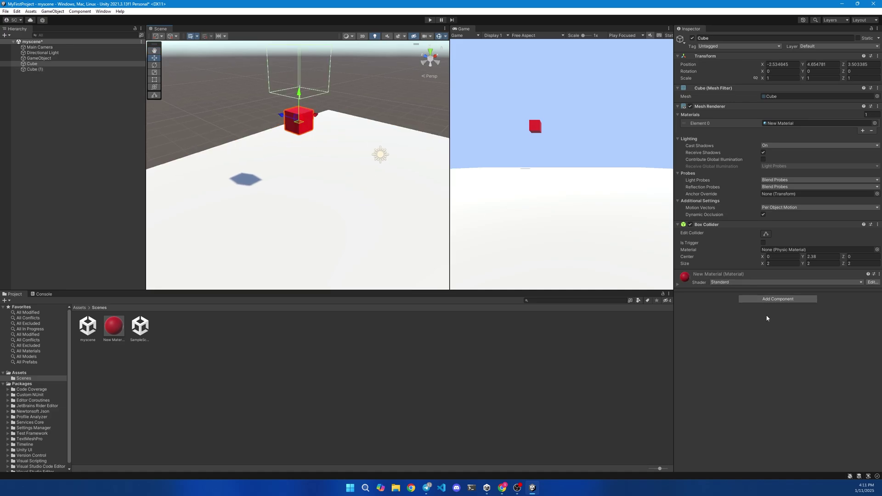
{"action": "left_click", "coordinate": [751, 300]}
{"action": "type", "text": "rigi"}
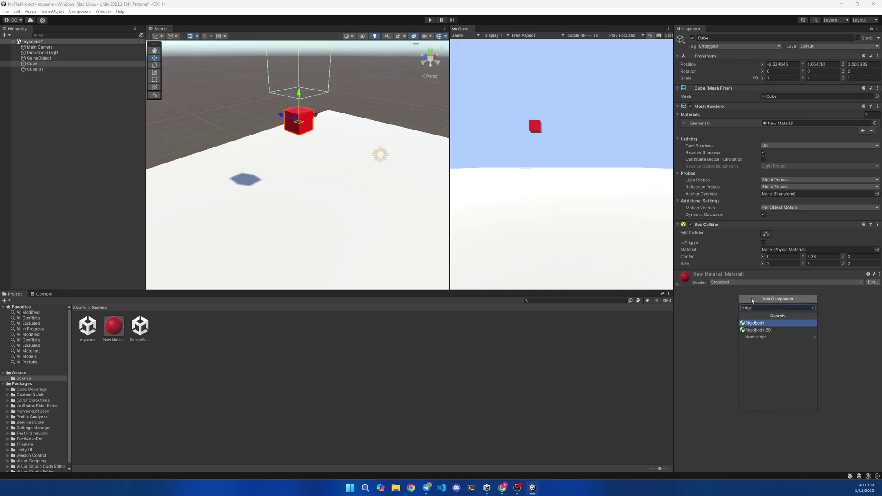
{"action": "key", "text": "Return"}
Play the scene and examine how the red cube and its offset collider interact with the platform.
{"action": "left_click", "coordinate": [428, 21]}
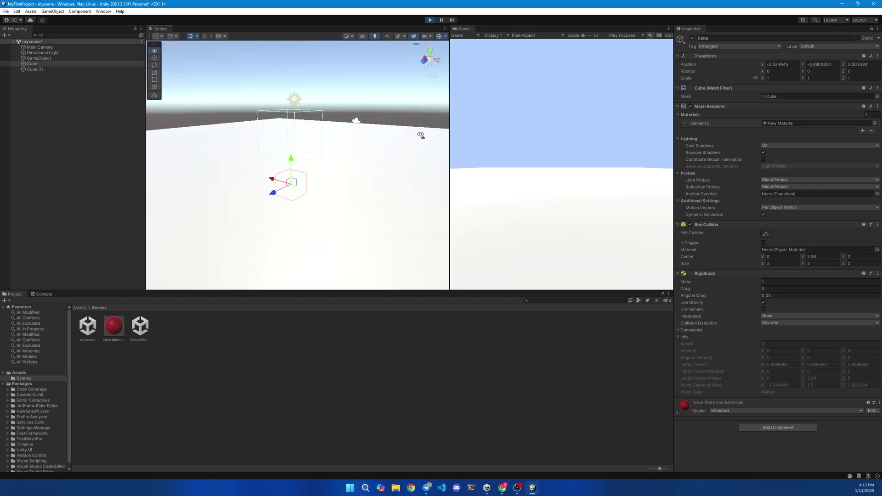
{"action": "right_click_drag", "start_coordinate": [420, 134], "coordinate": [420, 187]}
{"action": "key", "text": "w"}
{"action": "key", "text": "s"}
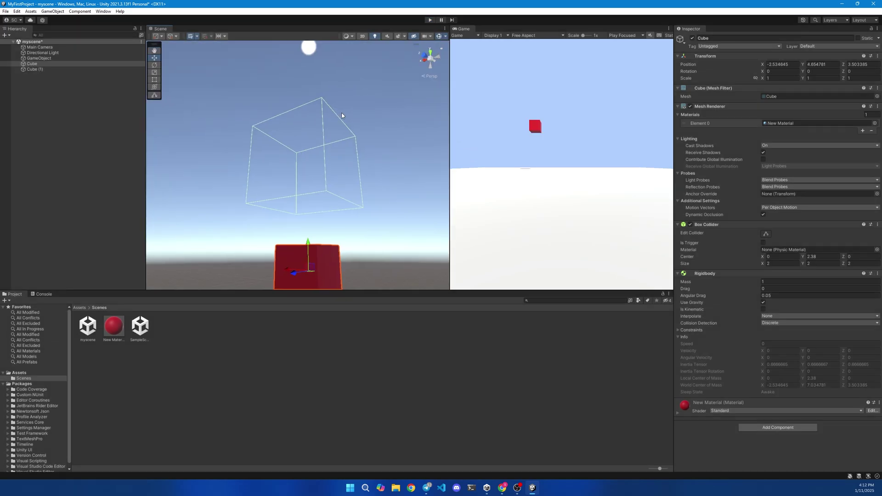
{"action": "left_click_drag", "start_coordinate": [342, 115], "coordinate": [354, 133], "text": "alt"}
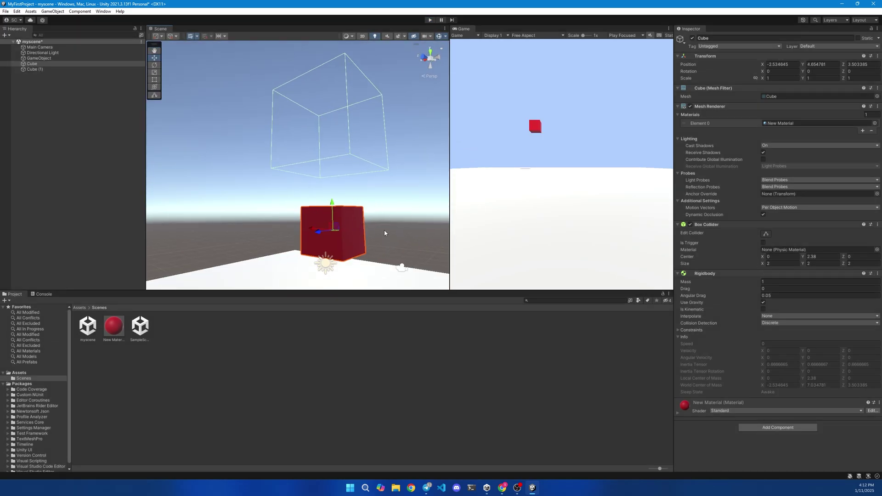
Set the red cube's Box Collider size to 1 on X, Y and Z, and its center Y to 0.
{"action": "left_click", "coordinate": [783, 263]}
{"action": "type", "text": "1"}
{"action": "left_click", "coordinate": [826, 263]}
{"action": "type", "text": "1"}
{"action": "left_click", "coordinate": [857, 263]}
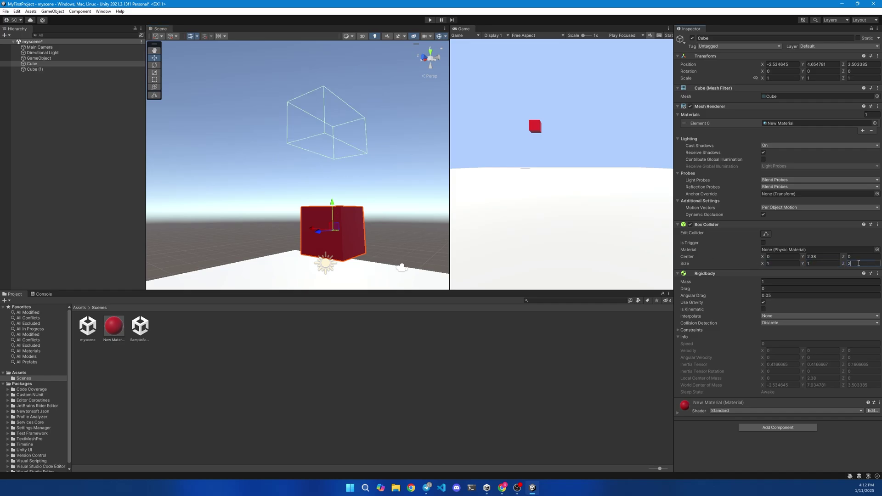
{"action": "type", "text": "1"}
{"action": "left_click", "coordinate": [816, 257]}
{"action": "type", "text": "0"}
Play the scene again and examine how the red cube falls onto the platform with the corrected collider.
{"action": "key", "text": "ctrl+p"}
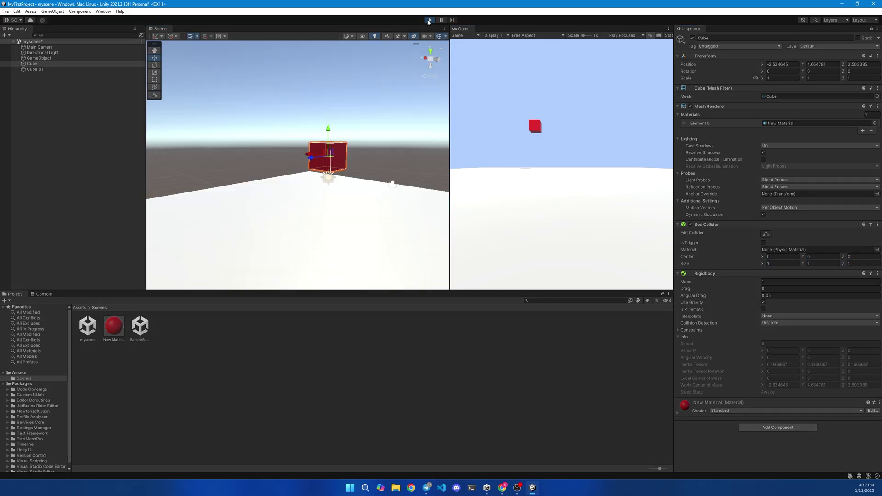
{"action": "right_click_drag", "start_coordinate": [330, 97], "coordinate": [326, 141]}
{"action": "key", "text": "w"}
{"action": "key", "text": "s"}
{"action": "key", "text": "w"}
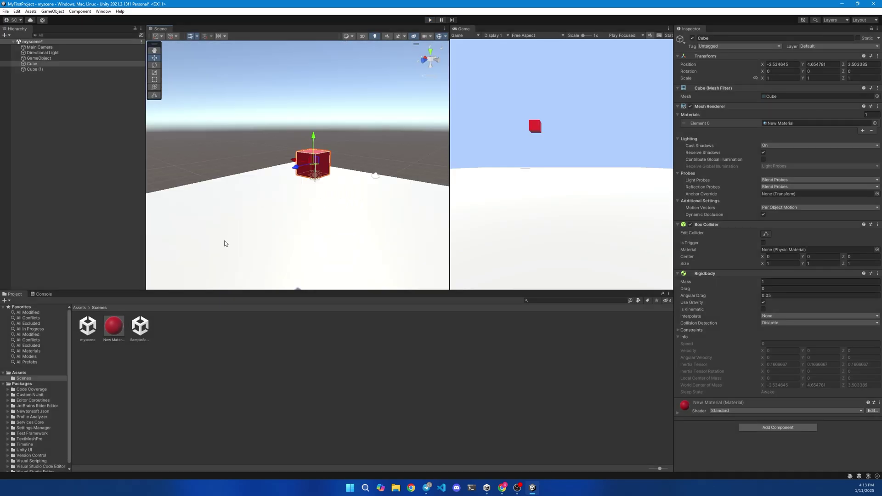
Create a C# script named MoveCube in the Scenes folder and attach it to the red cube.
{"action": "right_click", "coordinate": [180, 360]}
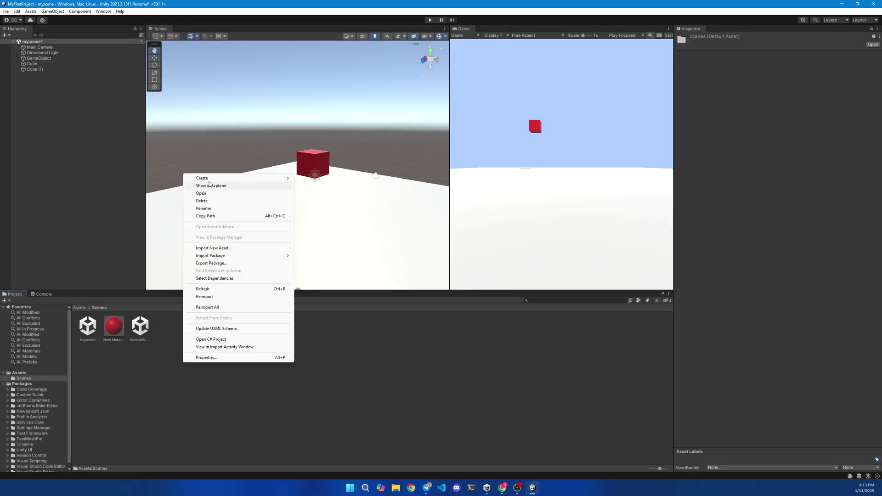
{"action": "mouse_move", "coordinate": [202, 178]}
{"action": "left_click", "coordinate": [331, 180]}
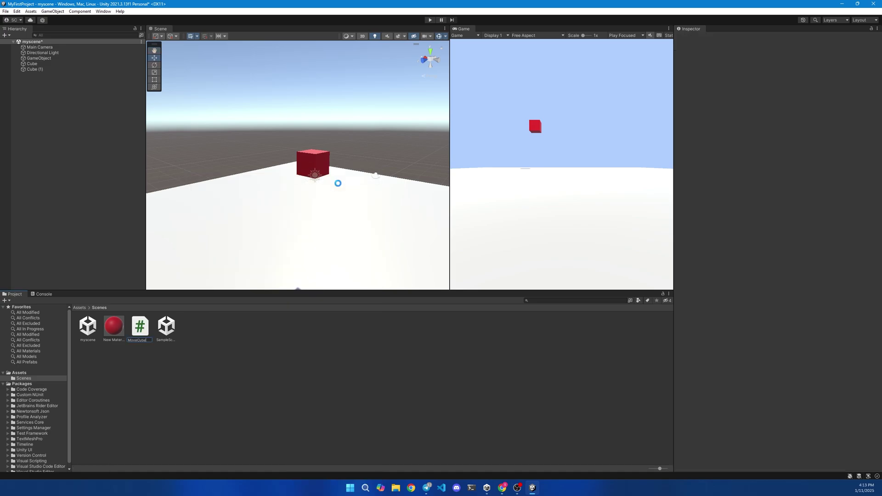
{"action": "type", "text": "MoveCube"}
{"action": "key", "text": "Return"}
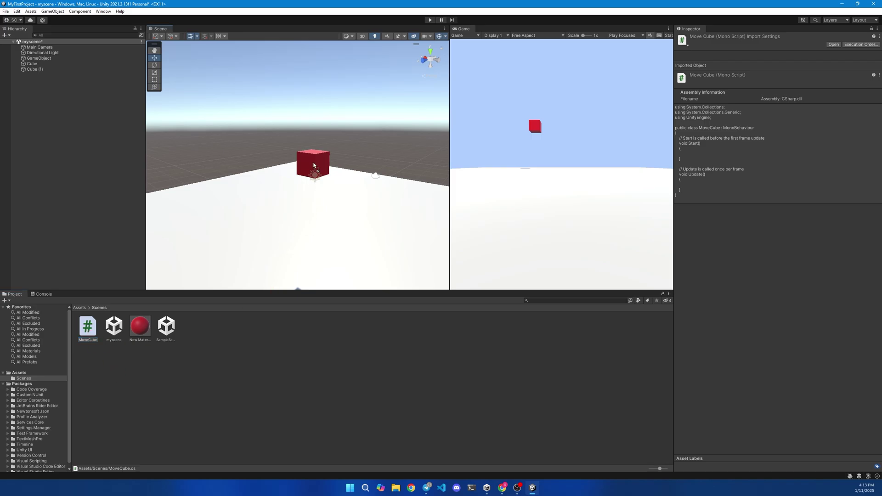
{"action": "left_click_drag", "start_coordinate": [313, 165], "coordinate": [314, 166]}
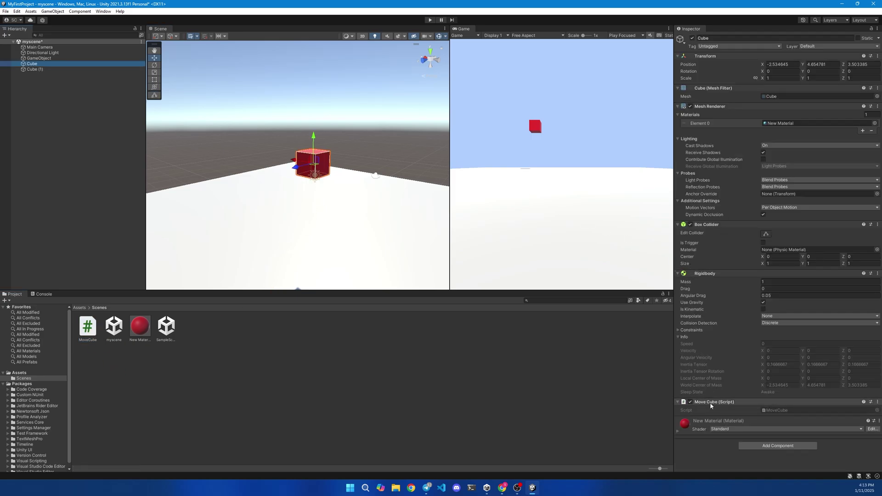
Open the MoveCube script, declare a private Rigidbody _rb field and assign it in Start with GetComponent<Rigidbody>().
{"action": "double_click", "coordinate": [765, 410]}
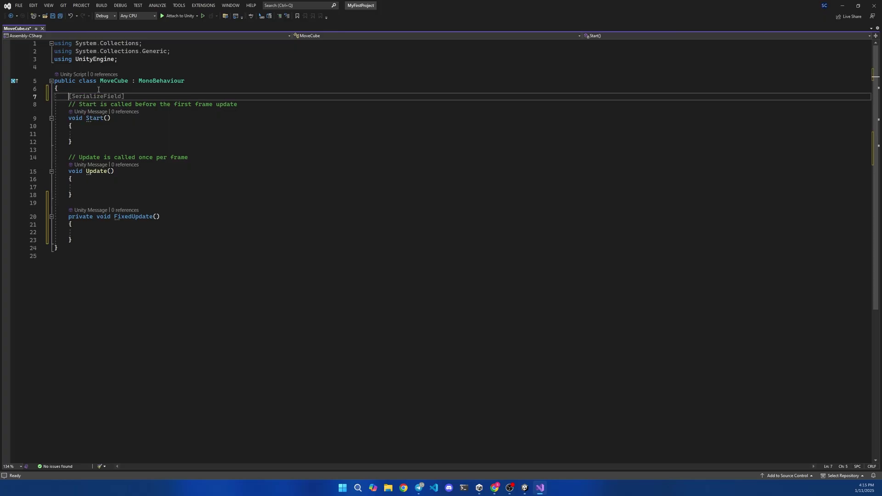
{"action": "type", "text": "private Rigi"}
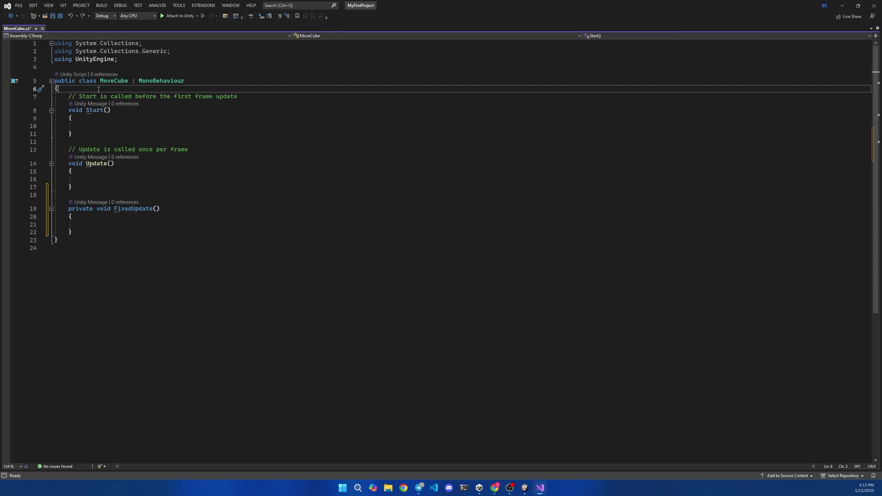
{"action": "type", "text": "dbody _rb;"}
{"action": "key", "text": "Return"}
{"action": "left_click", "coordinate": [106, 142]}
{"action": "type", "text": "_rb = GetComponent<Rigidbody>();"}
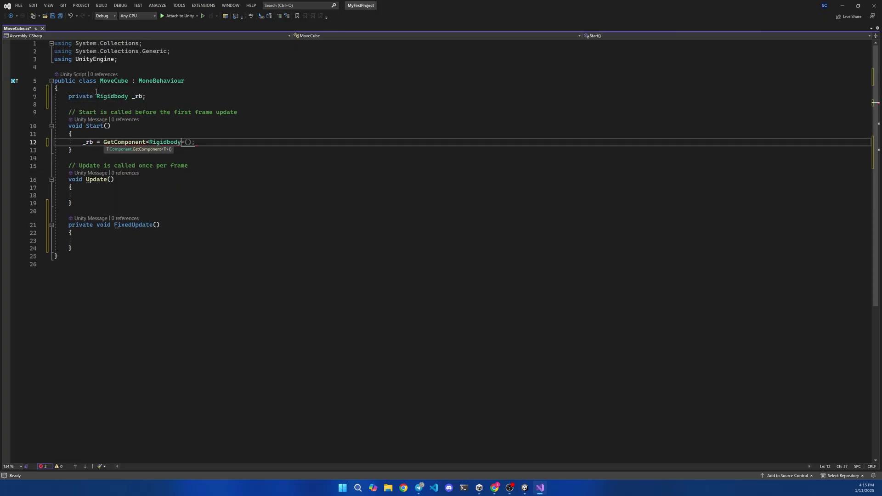
In FixedUpdate, move the body forward with _rb.MovePosition(transform.position + Vector3.forward * Time.fixedDeltaTime).
{"action": "left_click", "coordinate": [241, 241]}
{"action": "type", "text": "_rb.MovePosition("}
{"action": "key", "text": "Tab"}
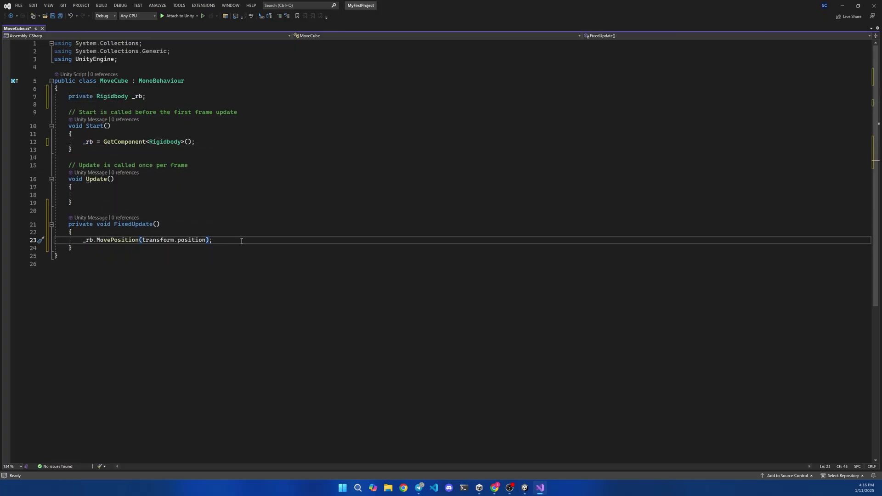
{"action": "type", "text": "+ Vector3.forward *"}
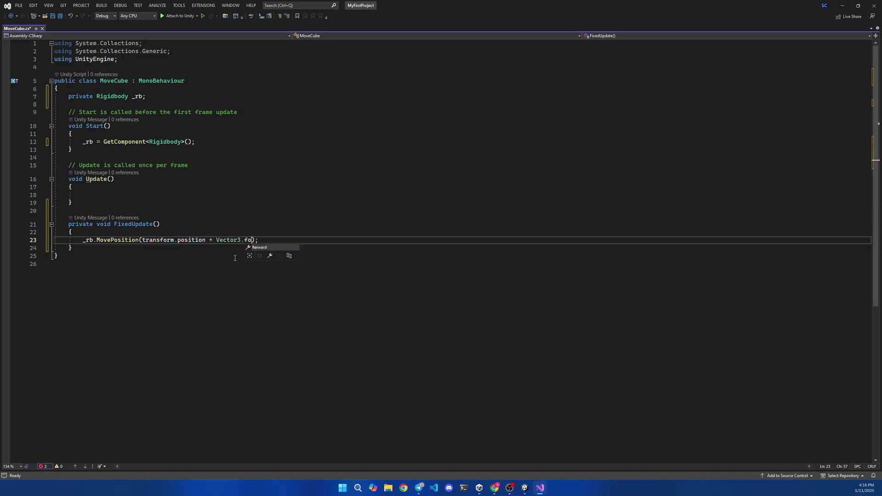
{"action": "type", "text": "Time.fixedDeltaTime"}
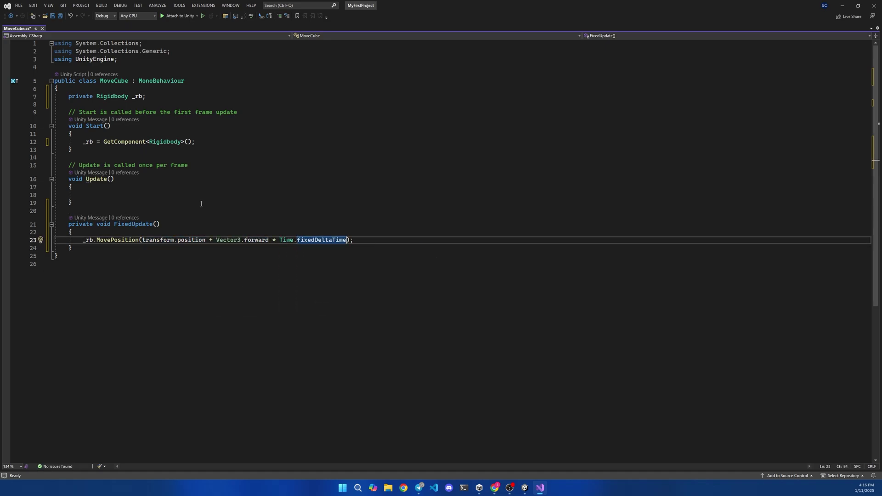
{"action": "left_click", "coordinate": [200, 203]}
{"action": "left_click", "coordinate": [91, 264]}
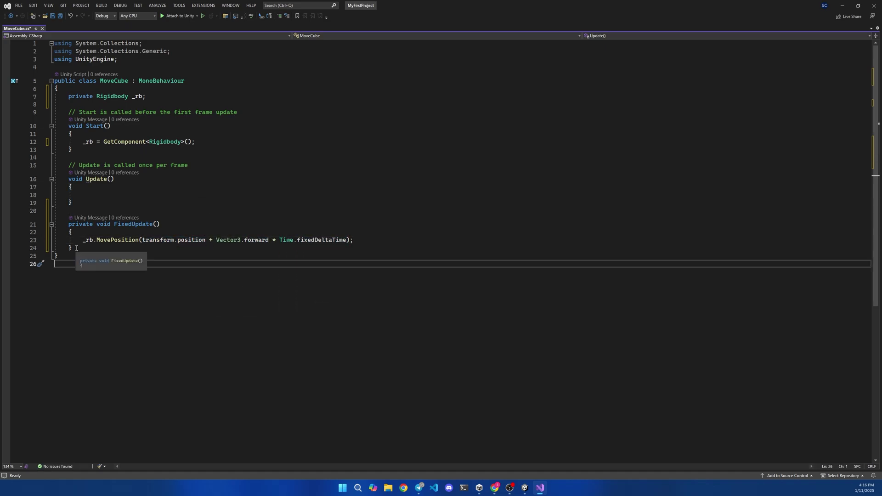
{"action": "left_click_drag", "start_coordinate": [76, 248], "coordinate": [55, 104]}
{"action": "left_click", "coordinate": [129, 210]}
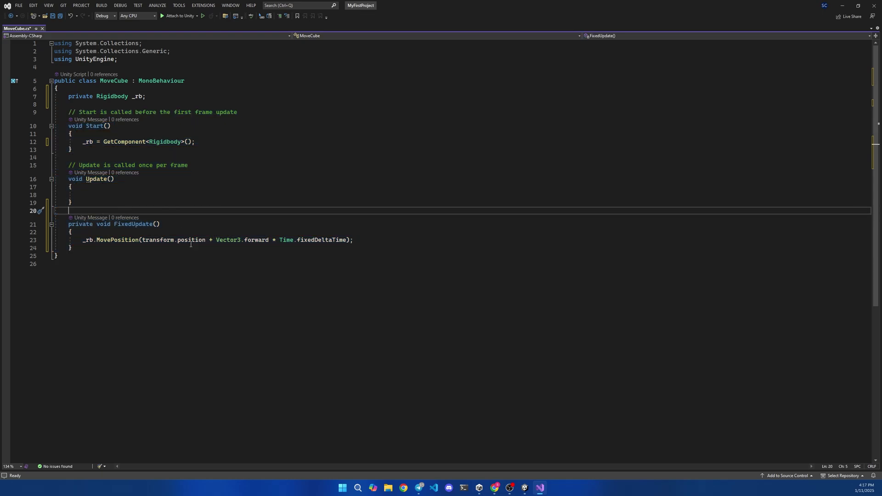
{"action": "left_click_drag", "start_coordinate": [114, 240], "coordinate": [390, 239]}
{"action": "left_click", "coordinate": [390, 238]}
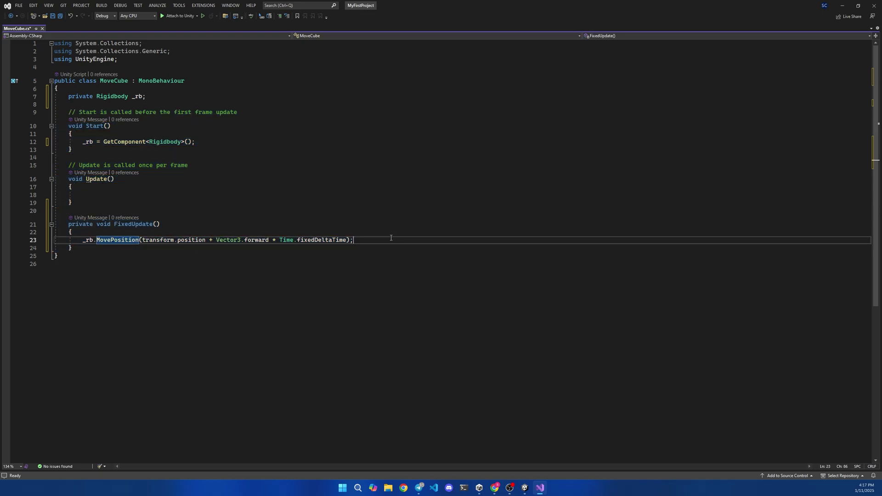
Save the MoveCube script, switch back to Unity and play the scene to test the red cube's movement.
{"action": "key", "text": "ctrl+s"}
{"action": "key", "text": "alt+Tab"}
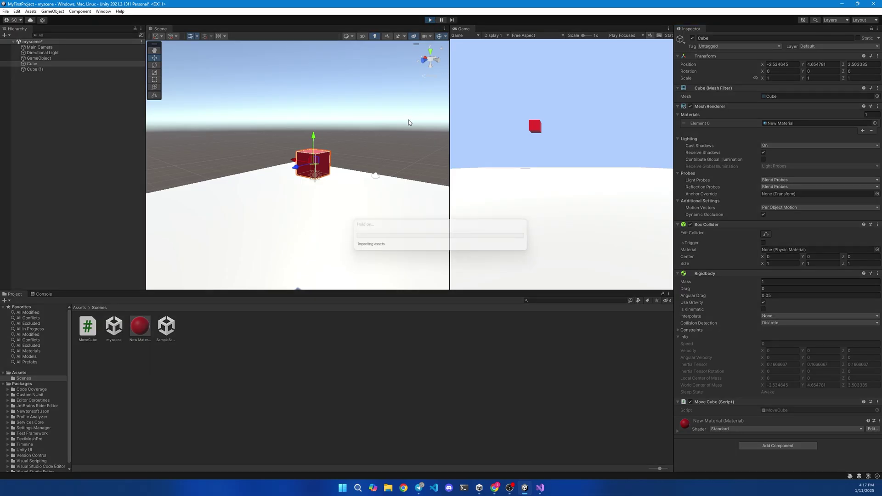
{"action": "right_click_drag", "start_coordinate": [325, 161], "coordinate": [263, 201]}
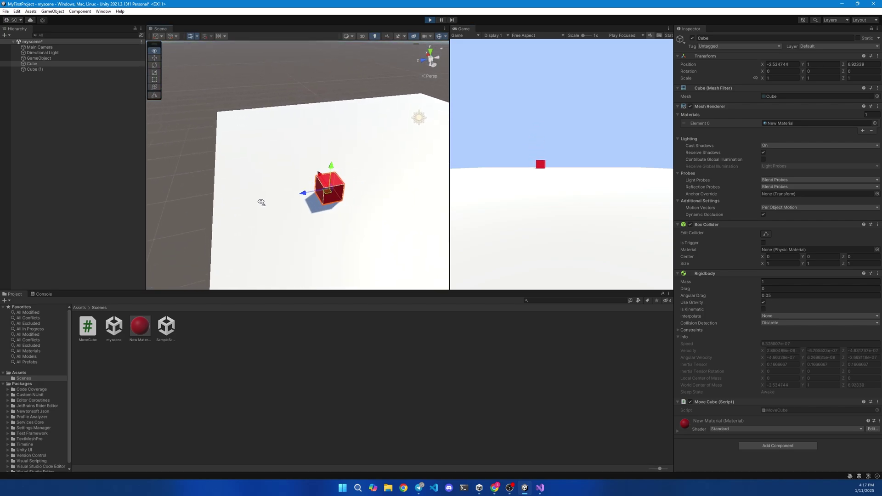
{"action": "key", "text": "ctrl+p"}
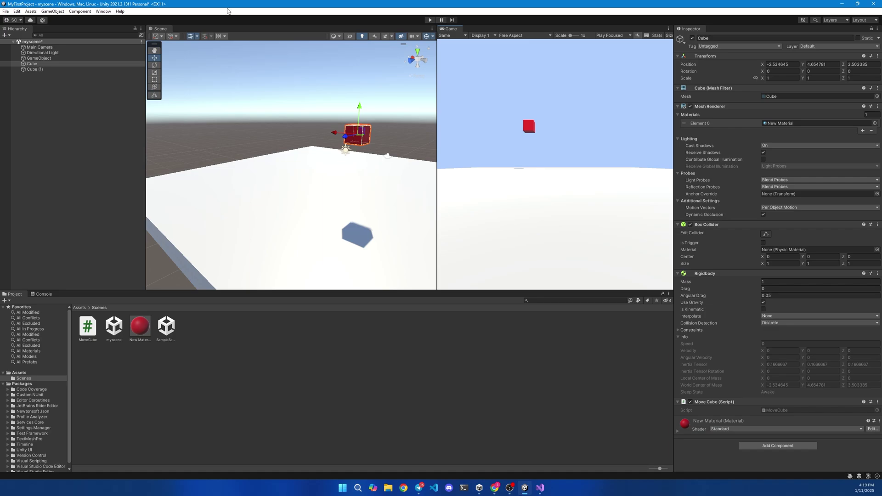
{"action": "left_click", "coordinate": [103, 12]}
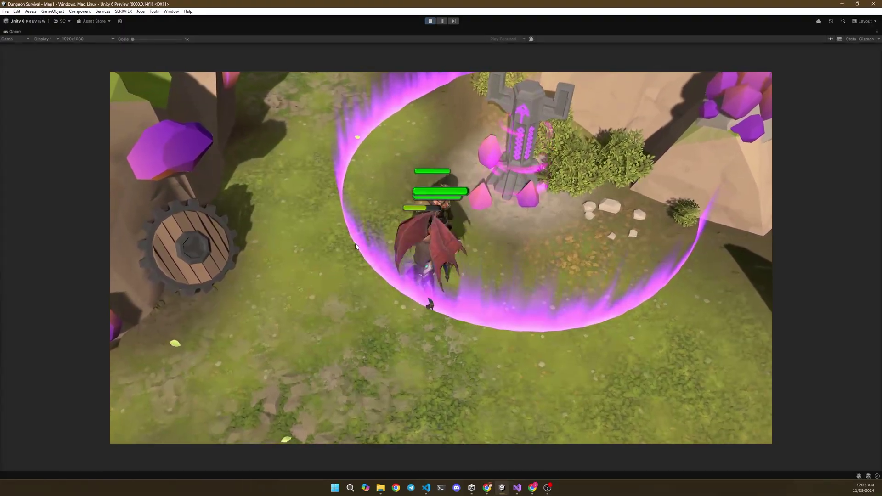
Steer the winged character around the enemies on Map1 in the running Dungeon Survival game.
{"action": "key", "text": "a"}
{"action": "key", "text": "s"}
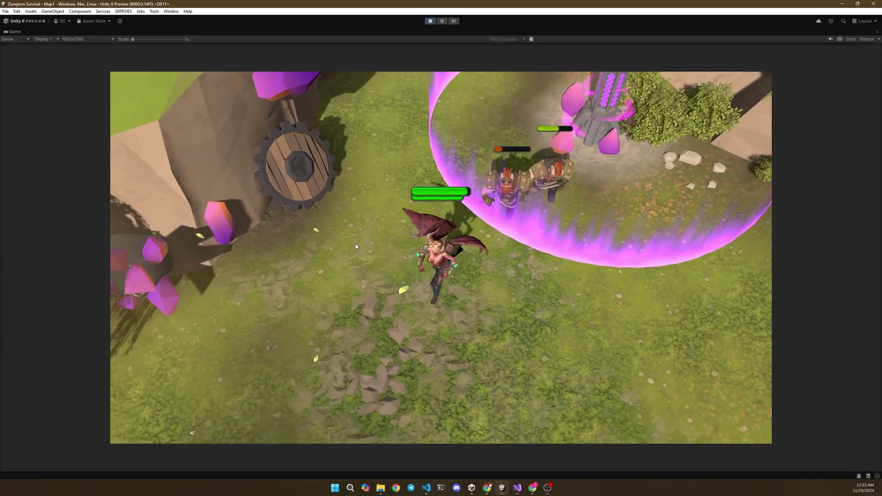
{"action": "key", "text": "d"}
{"action": "key", "text": "a"}
{"action": "key", "text": "d"}
{"action": "key", "text": "s"}
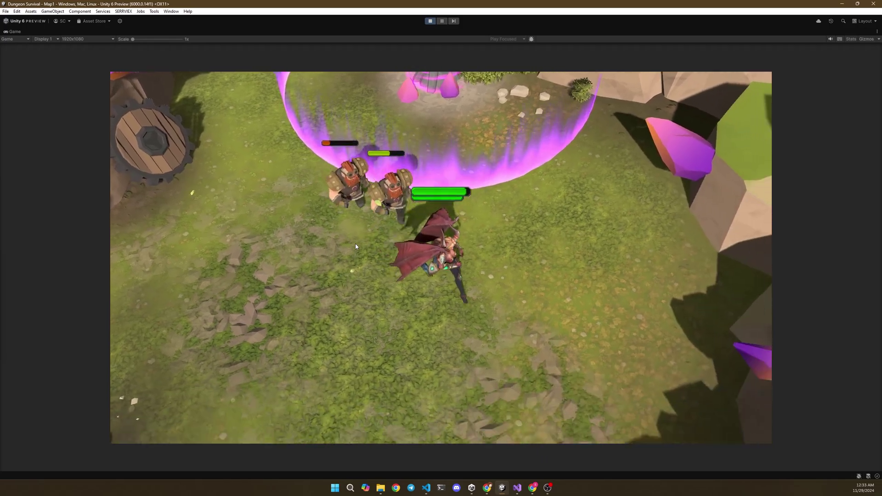
{"action": "key", "text": "a"}
{"action": "key", "text": "w"}
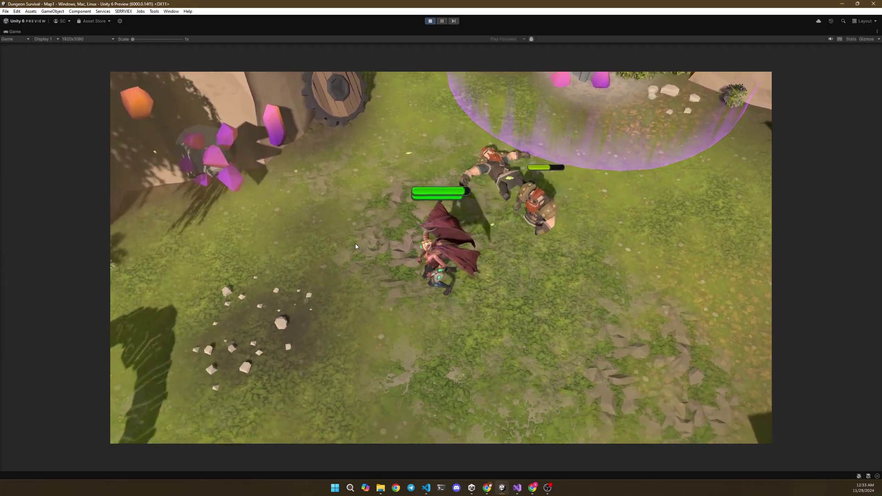